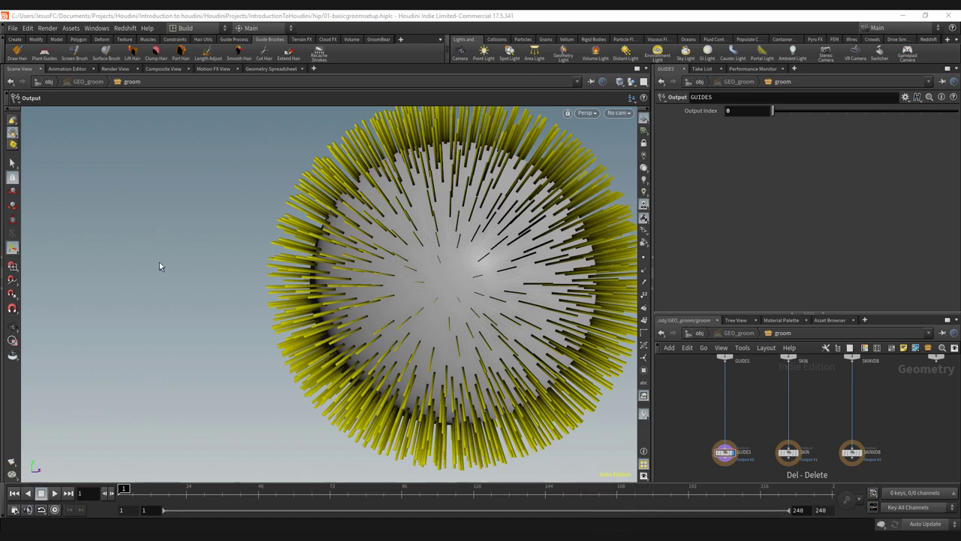
- Add a Guide Groom node with the Screen Brush to the sphere's guides
{"action": "left_click", "coordinate": [75, 54]}
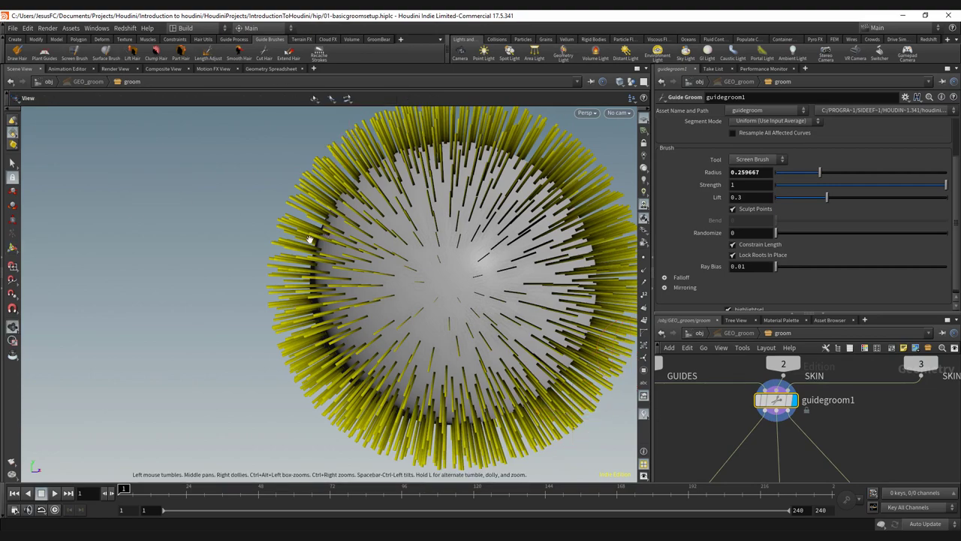
{"action": "middle_click_drag", "start_coordinate": [311, 240], "coordinate": [198, 261], "text": "alt"}
{"action": "left_click_drag", "start_coordinate": [197, 262], "coordinate": [324, 208], "text": "alt"}
{"action": "right_click_drag", "start_coordinate": [323, 208], "coordinate": [281, 244], "text": "alt"}
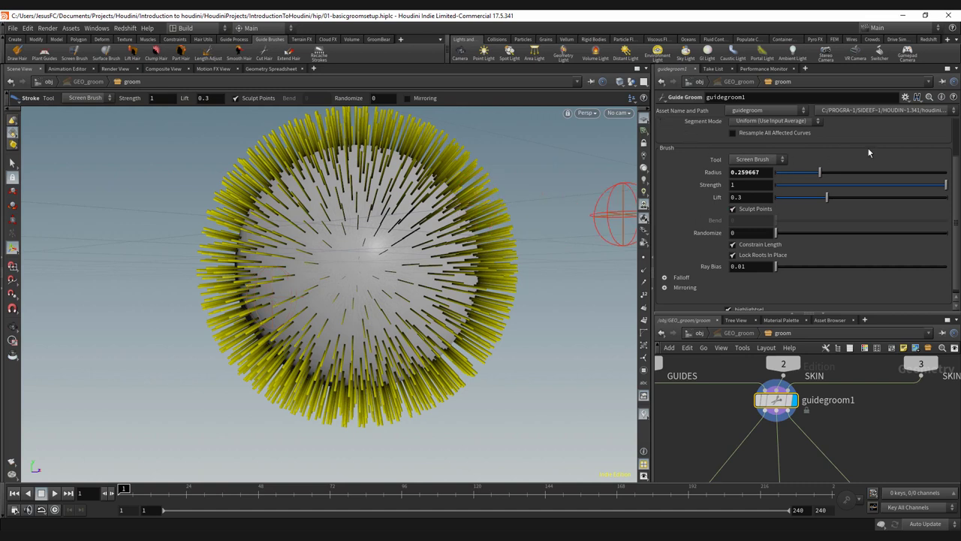
- Review the brush tools available in the Guide Groom parameters and keep Screen Brush selected
{"action": "left_click_drag", "start_coordinate": [954, 169], "coordinate": [958, 116]}
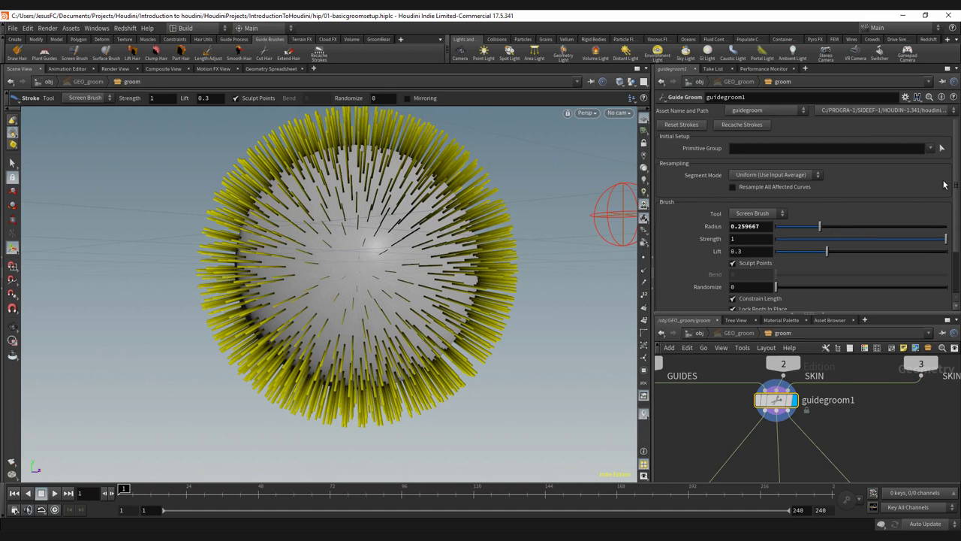
{"action": "scroll", "coordinate": [802, 201], "scroll_direction": "down", "scroll_amount": 3}
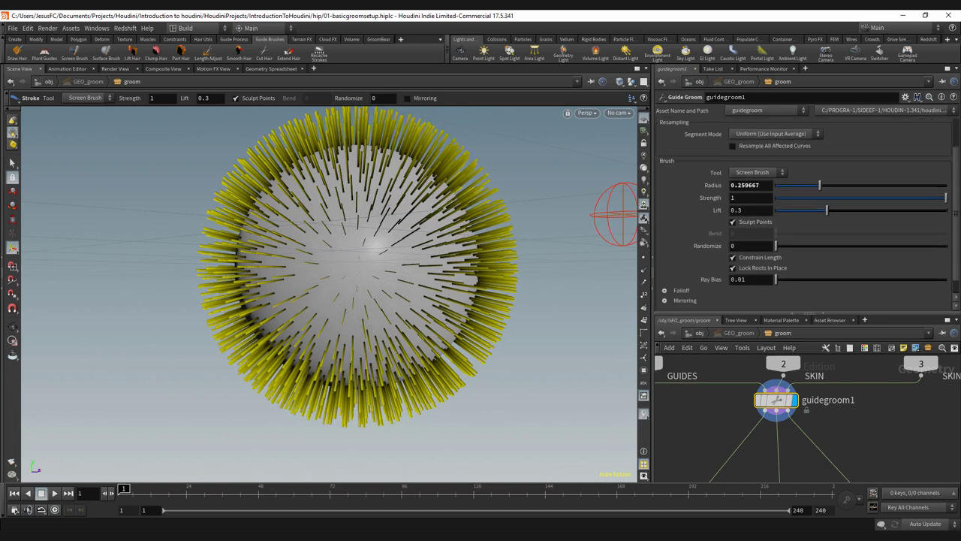
{"action": "left_click", "coordinate": [766, 170]}
{"action": "left_click", "coordinate": [763, 181]}
{"action": "left_click", "coordinate": [764, 170]}
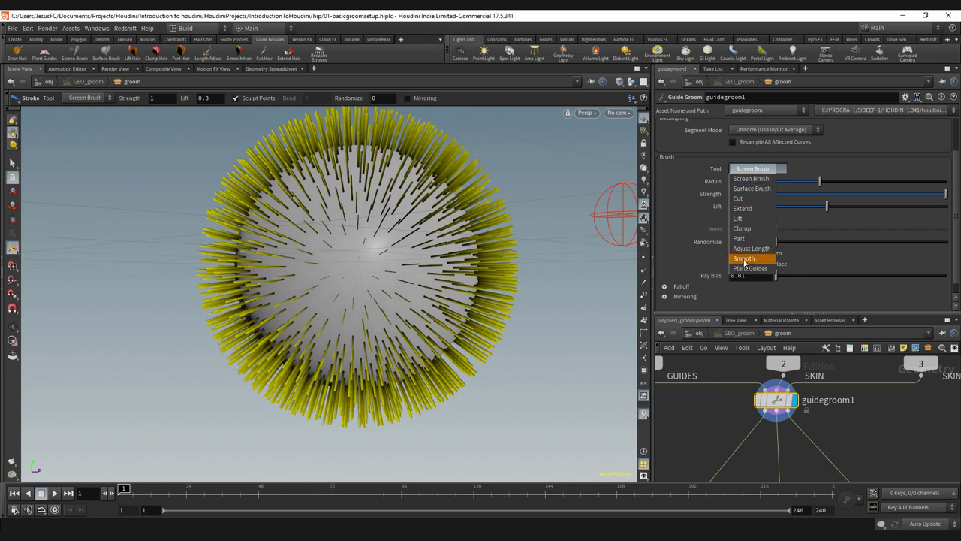
{"action": "left_click", "coordinate": [752, 181]}
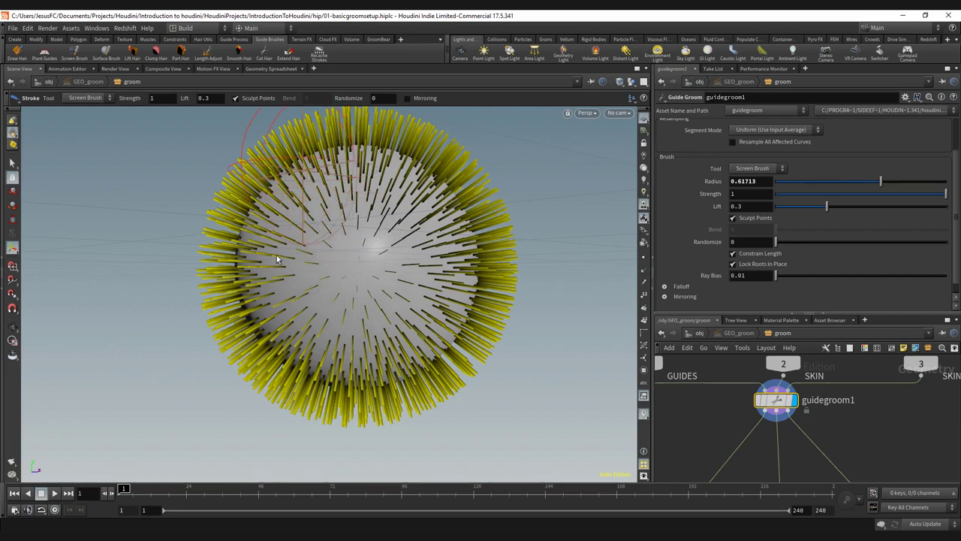
- Comb the sphere's guides from several sides using the Screen Brush with a radius of 0.61713
{"action": "left_click_drag", "start_coordinate": [276, 259], "coordinate": [412, 171]}
{"action": "left_click_drag", "start_coordinate": [311, 255], "coordinate": [306, 294]}
{"action": "mouse_move", "coordinate": [408, 198]}
{"action": "left_mouse_down", "text": "alt"}
{"action": "mouse_move", "coordinate": [425, 235]}
{"action": "mouse_move", "coordinate": [440, 239]}
{"action": "left_mouse_up", "text": "alt"}
{"action": "left_click_drag", "start_coordinate": [338, 253], "coordinate": [263, 322]}
{"action": "mouse_move", "coordinate": [289, 281]}
{"action": "left_mouse_down", "text": "alt"}
{"action": "mouse_move", "coordinate": [326, 241]}
{"action": "mouse_move", "coordinate": [315, 227]}
{"action": "mouse_move", "coordinate": [331, 272]}
{"action": "left_mouse_up", "text": "alt"}
{"action": "mouse_move", "coordinate": [355, 231]}
{"action": "left_mouse_down"}
{"action": "mouse_move", "coordinate": [372, 244]}
{"action": "mouse_move", "coordinate": [392, 312]}
{"action": "left_mouse_up"}
{"action": "left_click_drag", "start_coordinate": [396, 319], "coordinate": [432, 368], "text": "alt"}
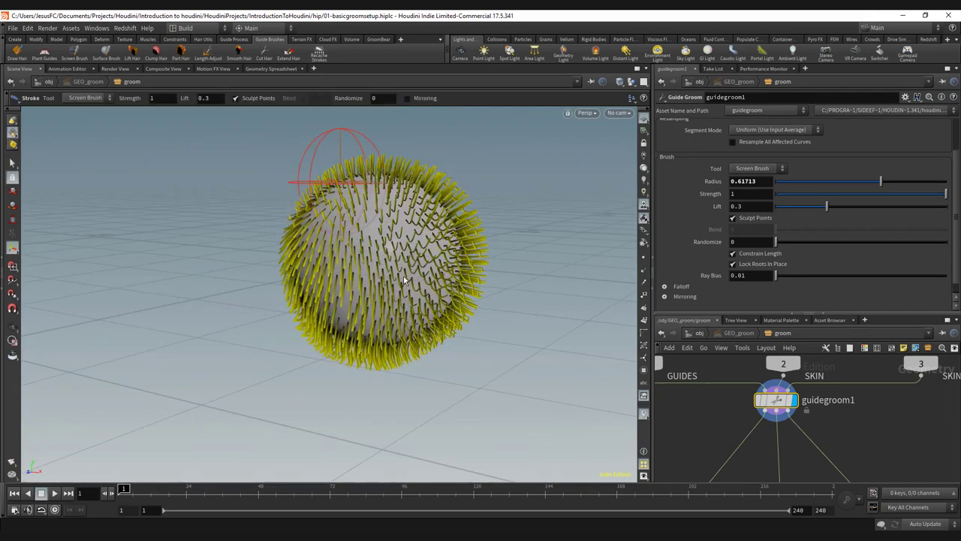
{"action": "left_click_drag", "start_coordinate": [335, 182], "coordinate": [446, 247]}
{"action": "left_click_drag", "start_coordinate": [424, 234], "coordinate": [382, 221], "text": "alt"}
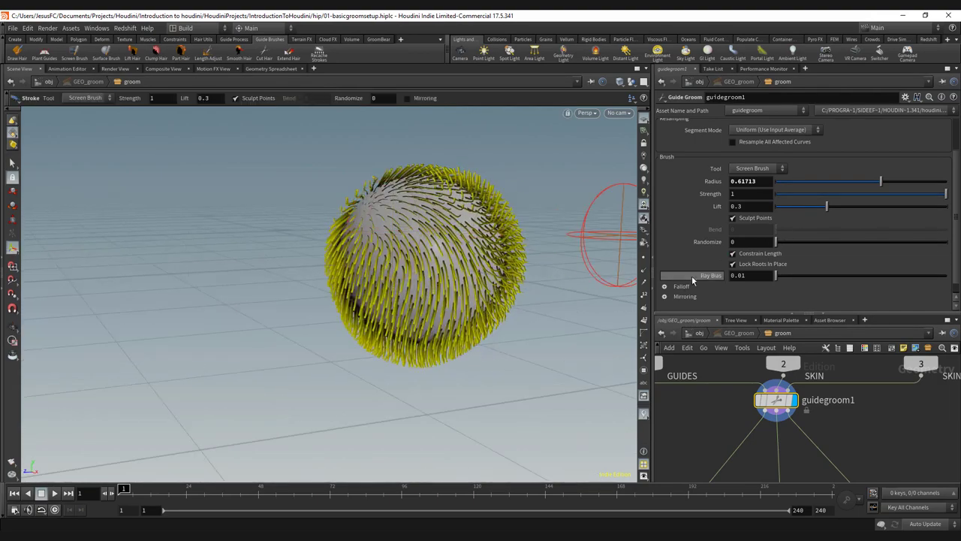
- Examine the brush's Falloff ramp and Mirroring settings, collapsing both sections again
{"action": "left_click", "coordinate": [667, 286]}
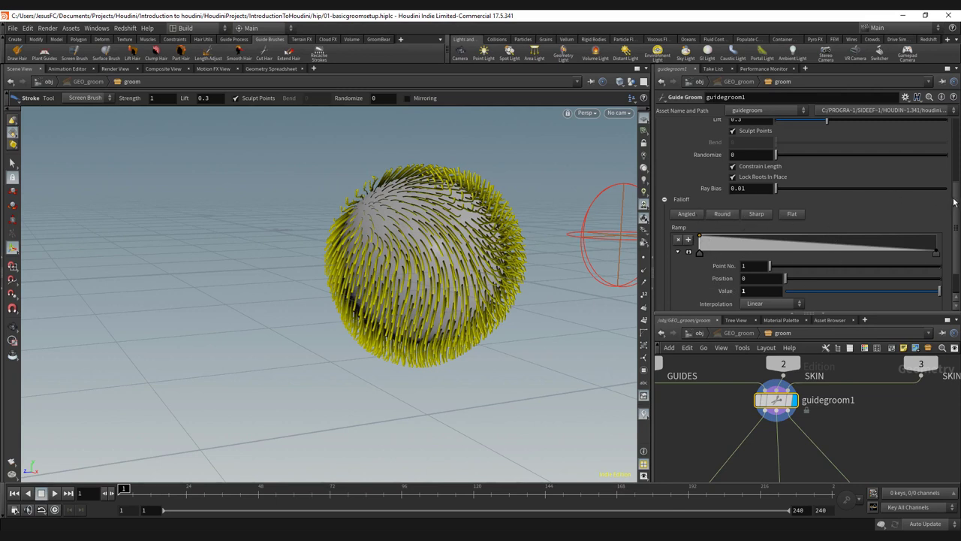
{"action": "left_click_drag", "start_coordinate": [954, 201], "coordinate": [956, 234]}
{"action": "left_click", "coordinate": [665, 284]}
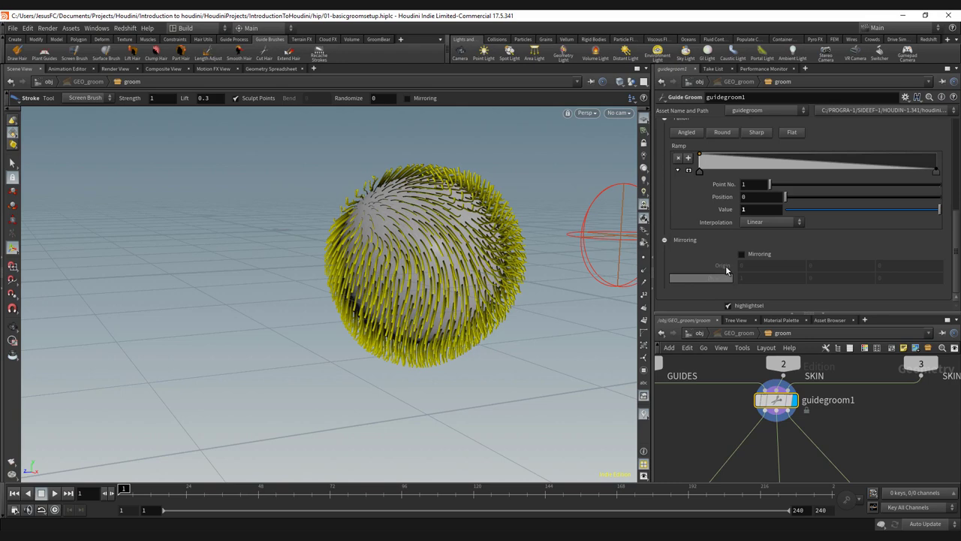
{"action": "left_click", "coordinate": [665, 240]}
{"action": "left_click", "coordinate": [665, 161]}
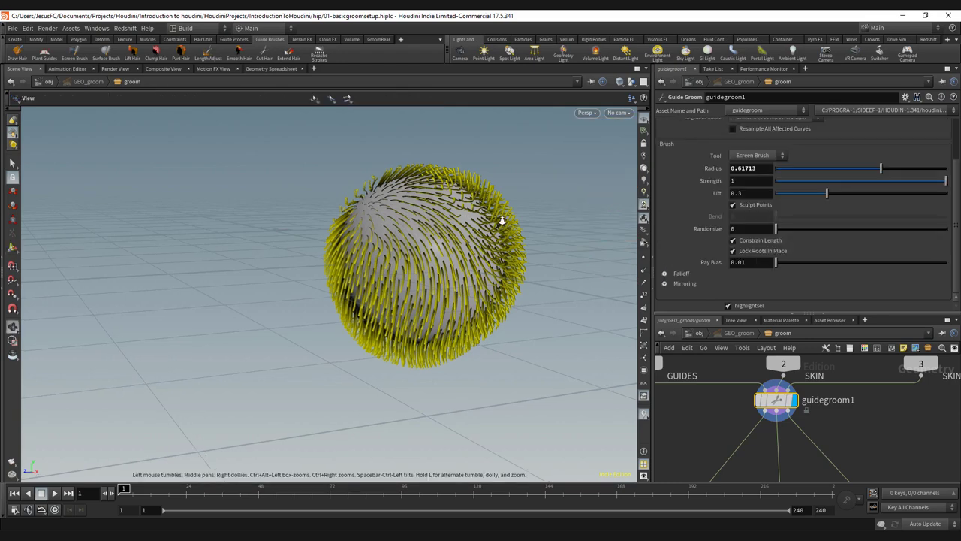
- Comb further areas of the sphere's guides in varied directions with the 0.61713 radius brush
{"action": "mouse_move", "coordinate": [501, 221]}
{"action": "left_mouse_down", "text": "alt"}
{"action": "mouse_move", "coordinate": [489, 233]}
{"action": "mouse_move", "coordinate": [361, 206]}
{"action": "mouse_move", "coordinate": [342, 291]}
{"action": "left_mouse_up", "text": "alt"}
{"action": "mouse_move", "coordinate": [473, 330]}
{"action": "left_mouse_down"}
{"action": "mouse_move", "coordinate": [323, 318]}
{"action": "mouse_move", "coordinate": [418, 313]}
{"action": "mouse_move", "coordinate": [317, 280]}
{"action": "mouse_move", "coordinate": [263, 316]}
{"action": "mouse_move", "coordinate": [405, 248]}
{"action": "mouse_move", "coordinate": [420, 315]}
{"action": "mouse_move", "coordinate": [331, 300]}
{"action": "left_mouse_up"}
{"action": "mouse_move", "coordinate": [323, 300]}
{"action": "left_mouse_down", "text": "alt"}
{"action": "mouse_move", "coordinate": [358, 291]}
{"action": "mouse_move", "coordinate": [349, 276]}
{"action": "mouse_move", "coordinate": [362, 330]}
{"action": "left_mouse_up", "text": "alt"}
{"action": "left_click_drag", "start_coordinate": [394, 225], "coordinate": [282, 306]}
{"action": "left_click_drag", "start_coordinate": [392, 252], "coordinate": [446, 308]}
{"action": "middle_click_drag", "start_coordinate": [371, 182], "coordinate": [449, 212], "text": "alt"}
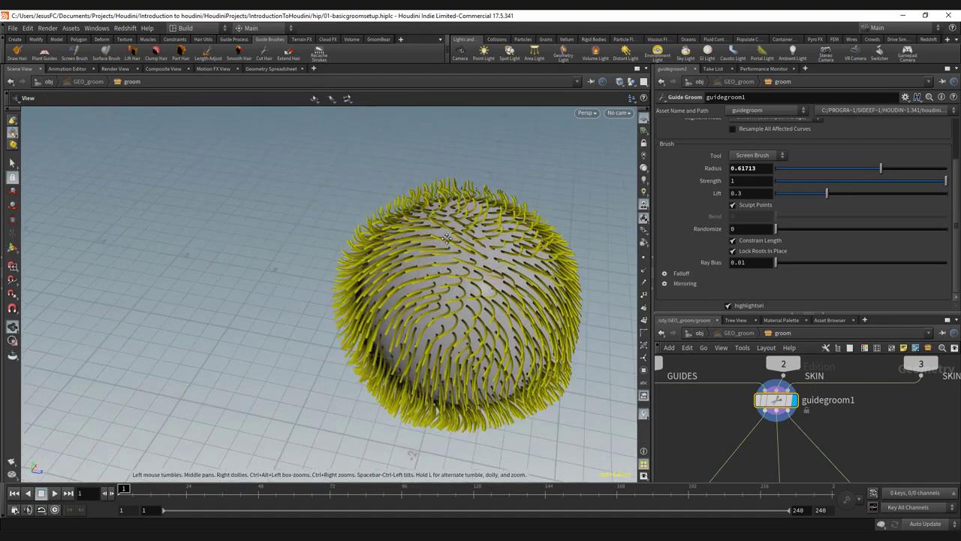
{"action": "right_click_drag", "start_coordinate": [449, 212], "coordinate": [398, 226], "text": "alt"}
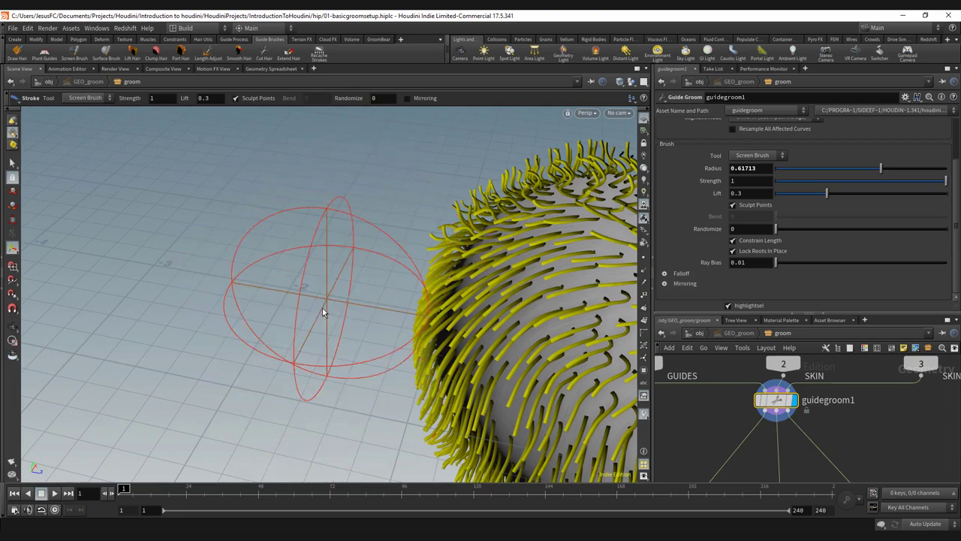
{"action": "mouse_move", "coordinate": [333, 386]}
{"action": "left_mouse_down"}
{"action": "mouse_move", "coordinate": [313, 318]}
{"action": "mouse_move", "coordinate": [393, 269]}
{"action": "mouse_move", "coordinate": [379, 264]}
{"action": "mouse_move", "coordinate": [358, 210]}
{"action": "left_mouse_up"}
{"action": "mouse_move", "coordinate": [350, 260]}
{"action": "left_mouse_down"}
{"action": "mouse_move", "coordinate": [303, 182]}
{"action": "mouse_move", "coordinate": [321, 216]}
{"action": "mouse_move", "coordinate": [380, 265]}
{"action": "mouse_move", "coordinate": [403, 331]}
{"action": "left_mouse_up"}
- Reduce the brush radius to 0.295525 and comb smaller patches of guides around the sphere
{"action": "right_click_drag", "start_coordinate": [403, 331], "coordinate": [435, 319], "text": "alt"}
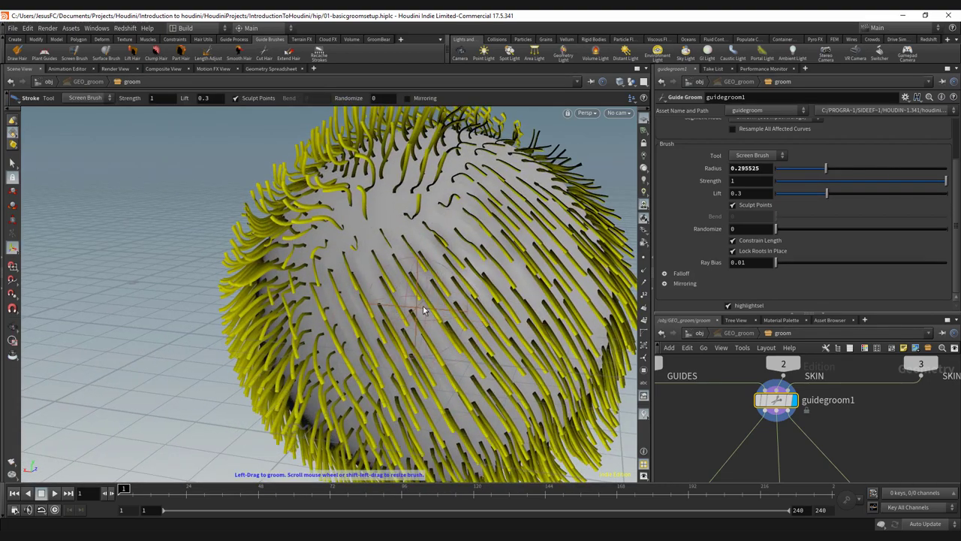
{"action": "mouse_move", "coordinate": [423, 309]}
{"action": "left_mouse_down"}
{"action": "mouse_move", "coordinate": [463, 291]}
{"action": "mouse_move", "coordinate": [409, 300]}
{"action": "left_mouse_up"}
{"action": "right_click_drag", "start_coordinate": [393, 276], "coordinate": [370, 283], "text": "alt"}
{"action": "mouse_move", "coordinate": [369, 284]}
{"action": "left_mouse_down", "text": "alt"}
{"action": "mouse_move", "coordinate": [380, 258]}
{"action": "mouse_move", "coordinate": [488, 248]}
{"action": "left_mouse_up", "text": "alt"}
{"action": "left_click_drag", "start_coordinate": [428, 252], "coordinate": [322, 226]}
{"action": "left_click_drag", "start_coordinate": [406, 262], "coordinate": [356, 231]}
{"action": "mouse_move", "coordinate": [360, 301]}
{"action": "left_mouse_down", "text": "alt"}
{"action": "mouse_move", "coordinate": [371, 338]}
{"action": "mouse_move", "coordinate": [348, 262]}
{"action": "mouse_move", "coordinate": [394, 364]}
{"action": "mouse_move", "coordinate": [387, 372]}
{"action": "left_mouse_up", "text": "alt"}
{"action": "right_click_drag", "start_coordinate": [390, 285], "coordinate": [343, 262], "text": "alt"}
{"action": "left_click_drag", "start_coordinate": [343, 262], "coordinate": [347, 226], "text": "alt"}
{"action": "mouse_move", "coordinate": [390, 369]}
{"action": "left_mouse_down"}
{"action": "mouse_move", "coordinate": [279, 304]}
{"action": "mouse_move", "coordinate": [277, 370]}
{"action": "mouse_move", "coordinate": [357, 436]}
{"action": "left_mouse_up"}
{"action": "mouse_move", "coordinate": [229, 369]}
{"action": "left_mouse_down", "text": "alt"}
{"action": "mouse_move", "coordinate": [394, 404]}
{"action": "mouse_move", "coordinate": [305, 331]}
{"action": "mouse_move", "coordinate": [397, 285]}
{"action": "mouse_move", "coordinate": [310, 286]}
{"action": "left_mouse_up", "text": "alt"}
- Resize the Screen Brush to a radius of 0.823561 and make a short stroke across the sphere's front guides
{"action": "key", "text": "Return"}
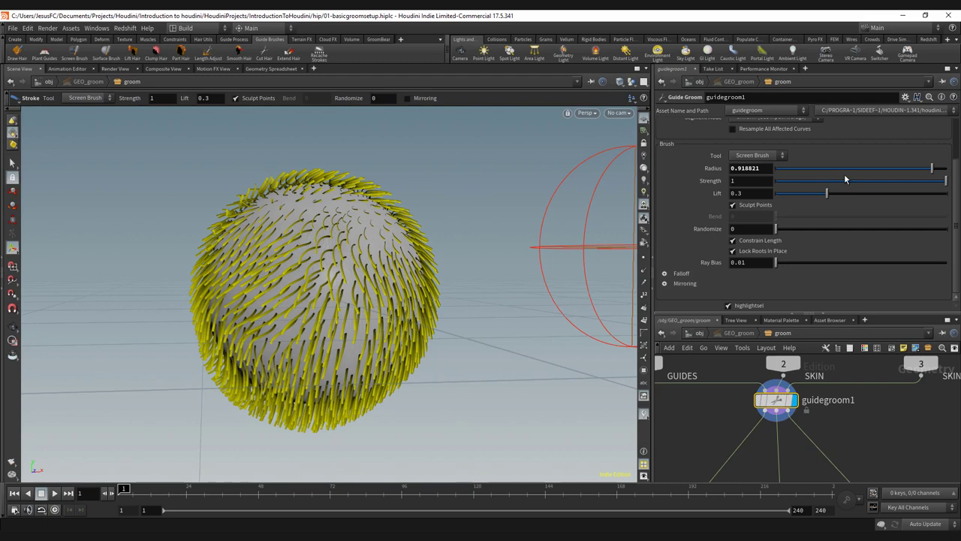
{"action": "scroll", "coordinate": [318, 234], "scroll_direction": "up", "scroll_amount": 5}
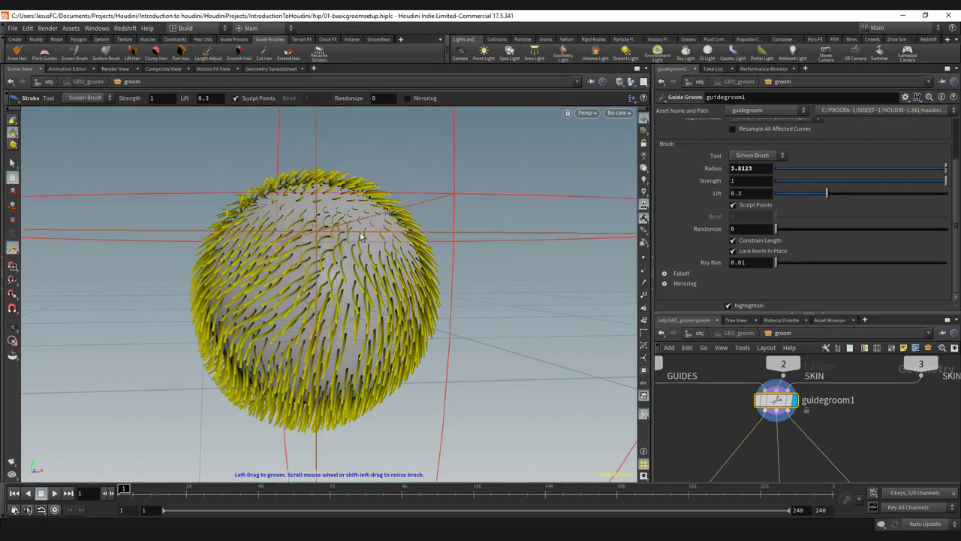
{"action": "scroll", "coordinate": [317, 235], "scroll_direction": "down", "scroll_amount": 5}
{"action": "scroll", "coordinate": [315, 235], "scroll_direction": "down", "scroll_amount": 1}
{"action": "mouse_move", "coordinate": [317, 238]}
{"action": "left_mouse_down"}
{"action": "mouse_move", "coordinate": [372, 243]}
{"action": "mouse_move", "coordinate": [357, 240]}
{"action": "left_mouse_up"}
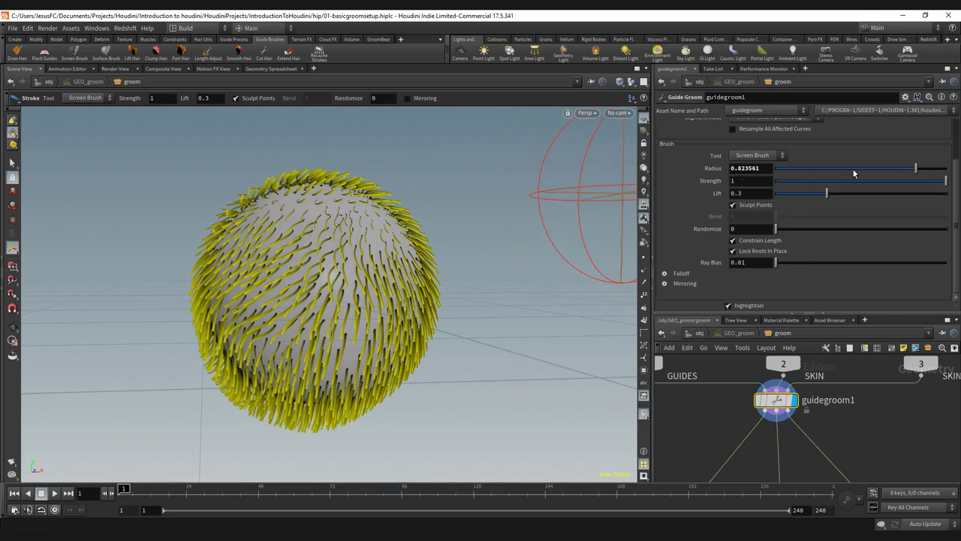
- Comb the front guides with brush strength at 0.215 and lift at 1
{"action": "mouse_move", "coordinate": [258, 254]}
{"action": "left_mouse_down"}
{"action": "mouse_move", "coordinate": [348, 288]}
{"action": "mouse_move", "coordinate": [416, 244]}
{"action": "mouse_move", "coordinate": [322, 242]}
{"action": "mouse_move", "coordinate": [374, 295]}
{"action": "mouse_move", "coordinate": [335, 297]}
{"action": "left_mouse_up"}
{"action": "mouse_move", "coordinate": [334, 297]}
{"action": "left_mouse_down", "text": "alt"}
{"action": "mouse_move", "coordinate": [293, 259]}
{"action": "mouse_move", "coordinate": [142, 247]}
{"action": "left_mouse_up", "text": "alt"}
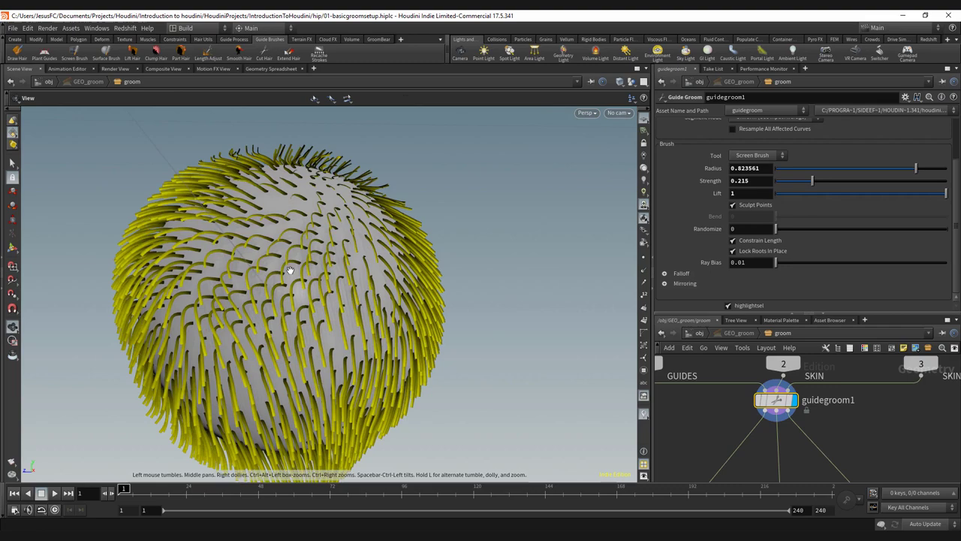
{"action": "mouse_move", "coordinate": [292, 275]}
{"action": "left_mouse_down", "text": "alt"}
{"action": "mouse_move", "coordinate": [277, 303]}
{"action": "mouse_move", "coordinate": [289, 256]}
{"action": "mouse_move", "coordinate": [252, 282]}
{"action": "left_mouse_up", "text": "alt"}
{"action": "left_click_drag", "start_coordinate": [330, 300], "coordinate": [281, 270]}
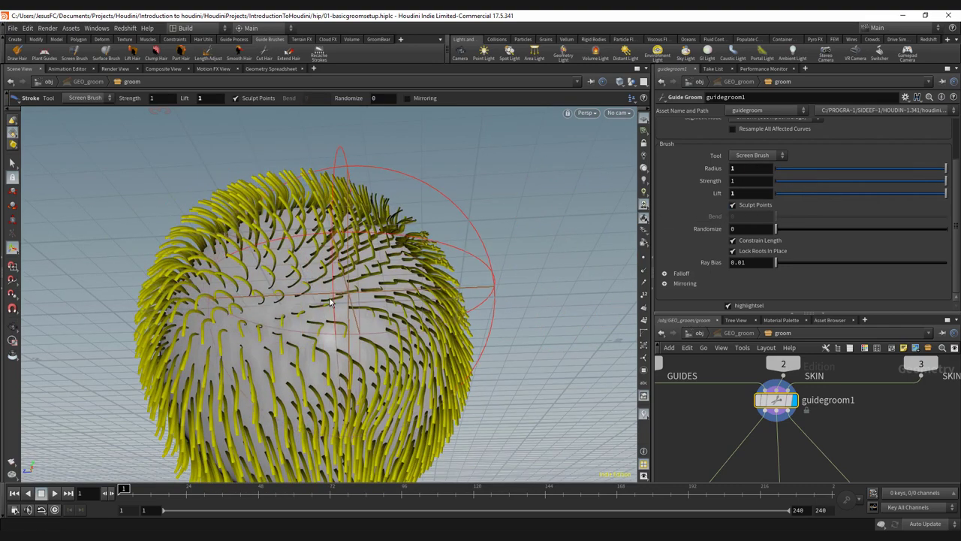
- Comb the guides across the sphere's upper side with radius, strength and lift all at 1
{"action": "left_click_drag", "start_coordinate": [364, 256], "coordinate": [323, 244]}
{"action": "left_click_drag", "start_coordinate": [312, 274], "coordinate": [303, 303], "text": "alt"}
{"action": "middle_click_drag", "start_coordinate": [303, 303], "coordinate": [374, 184], "text": "alt"}
{"action": "left_click_drag", "start_coordinate": [355, 239], "coordinate": [292, 264]}
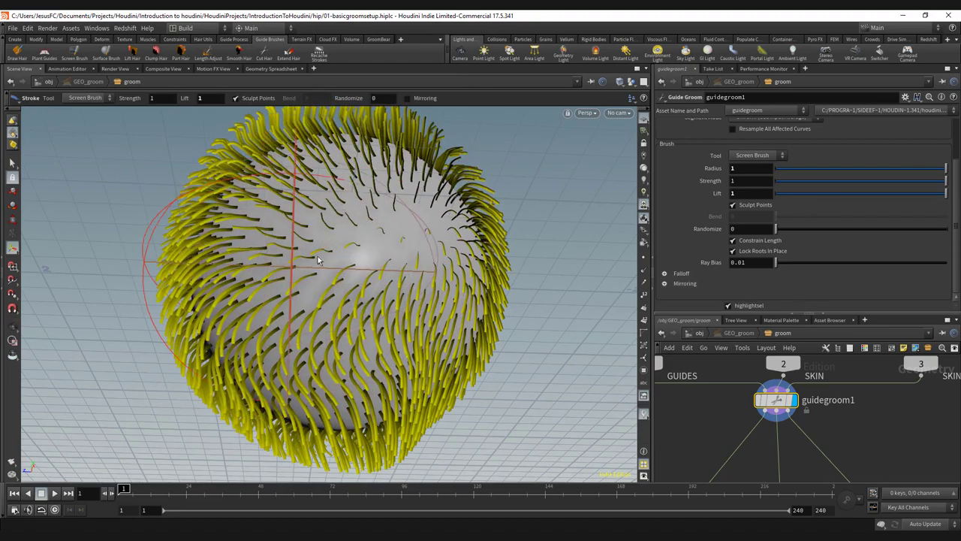
{"action": "left_click_drag", "start_coordinate": [368, 282], "coordinate": [262, 248]}
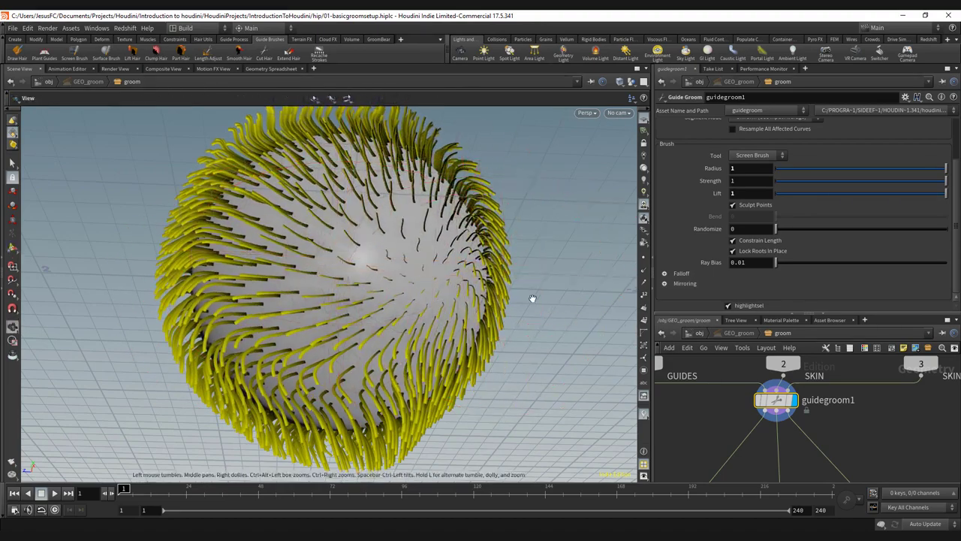
{"action": "left_click_drag", "start_coordinate": [533, 298], "coordinate": [533, 230], "text": "alt"}
{"action": "key", "text": "Return"}
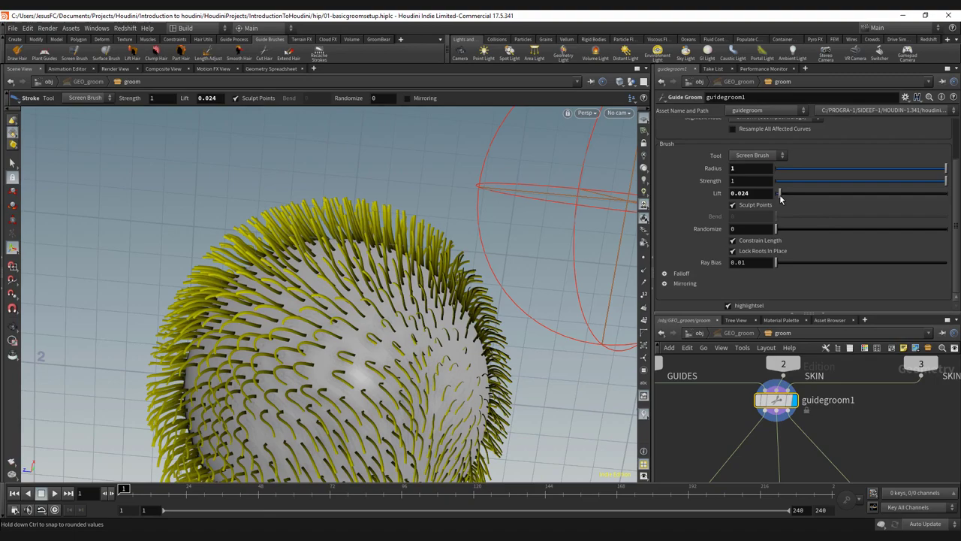
- Lower the brush lift to 0.1 and comb the guides close to the surface around the sphere
{"action": "left_click_drag", "start_coordinate": [447, 307], "coordinate": [247, 335]}
{"action": "mouse_move", "coordinate": [345, 308]}
{"action": "left_mouse_down", "text": "alt"}
{"action": "mouse_move", "coordinate": [358, 285]}
{"action": "mouse_move", "coordinate": [363, 172]}
{"action": "mouse_move", "coordinate": [316, 380]}
{"action": "mouse_move", "coordinate": [251, 281]}
{"action": "left_mouse_up", "text": "alt"}
{"action": "right_click_drag", "start_coordinate": [251, 282], "coordinate": [237, 248]}
{"action": "mouse_move", "coordinate": [301, 300]}
{"action": "left_mouse_down"}
{"action": "mouse_move", "coordinate": [381, 320]}
{"action": "mouse_move", "coordinate": [371, 225]}
{"action": "mouse_move", "coordinate": [360, 241]}
{"action": "left_mouse_up"}
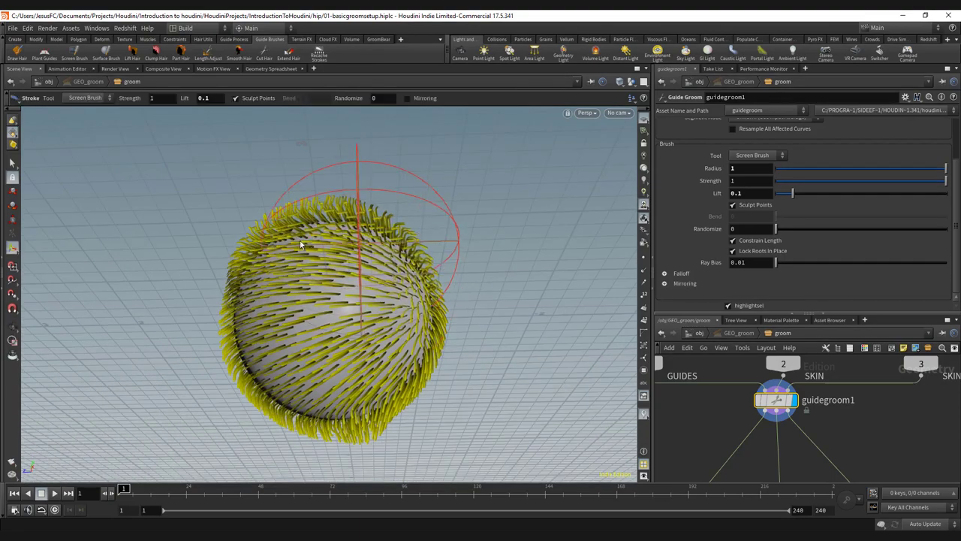
{"action": "mouse_move", "coordinate": [300, 240]}
{"action": "left_mouse_down"}
{"action": "mouse_move", "coordinate": [261, 295]}
{"action": "mouse_move", "coordinate": [259, 379]}
{"action": "left_mouse_up"}
{"action": "left_click_drag", "start_coordinate": [331, 255], "coordinate": [316, 390]}
{"action": "mouse_move", "coordinate": [330, 285]}
{"action": "left_mouse_down", "text": "alt"}
{"action": "mouse_move", "coordinate": [353, 369]}
{"action": "mouse_move", "coordinate": [280, 268]}
{"action": "mouse_move", "coordinate": [357, 341]}
{"action": "mouse_move", "coordinate": [295, 285]}
{"action": "mouse_move", "coordinate": [336, 276]}
{"action": "mouse_move", "coordinate": [365, 386]}
{"action": "left_mouse_up", "text": "alt"}
{"action": "mouse_move", "coordinate": [379, 289]}
{"action": "left_mouse_down"}
{"action": "mouse_move", "coordinate": [385, 337]}
{"action": "mouse_move", "coordinate": [463, 301]}
{"action": "mouse_move", "coordinate": [376, 264]}
{"action": "mouse_move", "coordinate": [323, 305]}
{"action": "mouse_move", "coordinate": [324, 283]}
{"action": "mouse_move", "coordinate": [388, 280]}
{"action": "mouse_move", "coordinate": [434, 352]}
{"action": "left_mouse_up"}
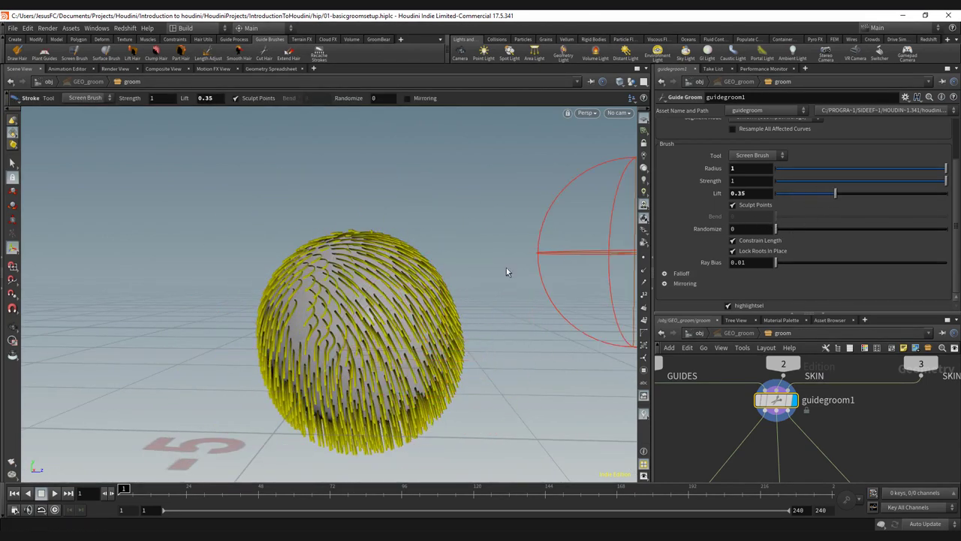
- Set the brush lift to 0.35 and comb the guides downward around the sphere
{"action": "left_click_drag", "start_coordinate": [343, 282], "coordinate": [343, 383]}
{"action": "left_click_drag", "start_coordinate": [332, 316], "coordinate": [299, 384]}
{"action": "left_click_drag", "start_coordinate": [394, 347], "coordinate": [433, 382]}
{"action": "mouse_move", "coordinate": [368, 332]}
{"action": "left_mouse_down", "text": "alt"}
{"action": "mouse_move", "coordinate": [459, 310]}
{"action": "mouse_move", "coordinate": [368, 291]}
{"action": "left_mouse_up", "text": "alt"}
{"action": "left_click_drag", "start_coordinate": [317, 266], "coordinate": [257, 402]}
{"action": "left_click_drag", "start_coordinate": [321, 290], "coordinate": [344, 394]}
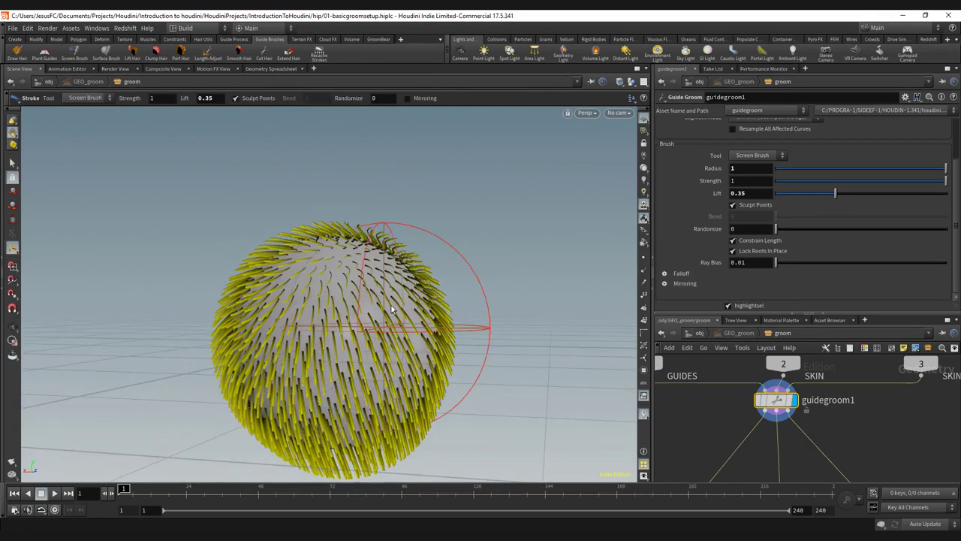
{"action": "key", "text": "Escape"}
{"action": "left_click_drag", "start_coordinate": [391, 307], "coordinate": [251, 292]}
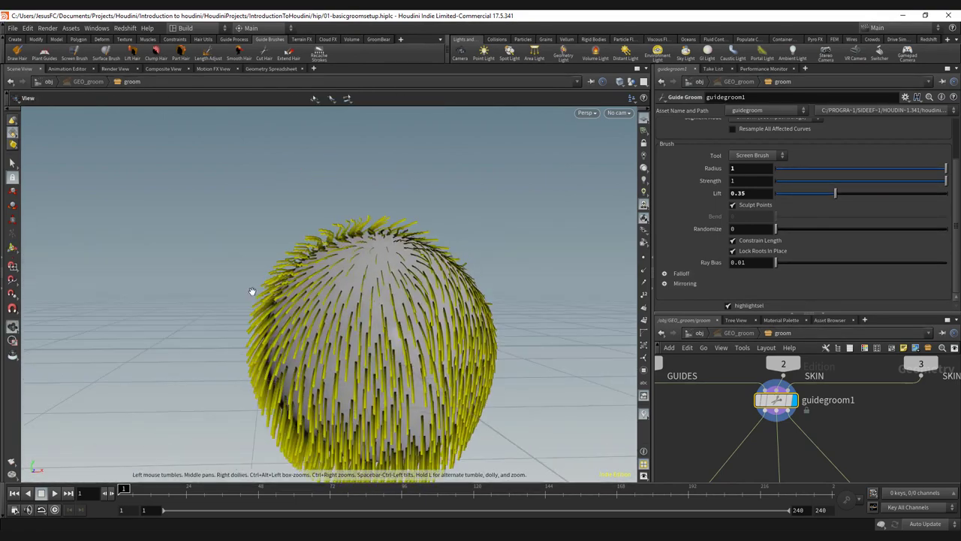
- Set the brush's Randomize to 0.659 and comb across the sphere's guides
{"action": "key", "text": "Return"}
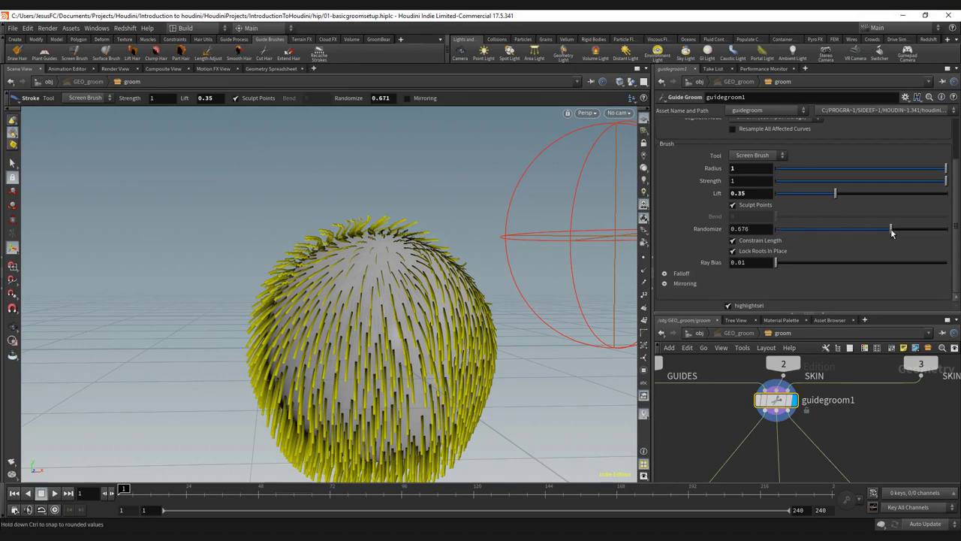
{"action": "left_click_drag", "start_coordinate": [891, 231], "coordinate": [887, 230]}
{"action": "mouse_move", "coordinate": [438, 272]}
{"action": "left_mouse_down"}
{"action": "mouse_move", "coordinate": [368, 337]}
{"action": "mouse_move", "coordinate": [354, 313]}
{"action": "mouse_move", "coordinate": [394, 284]}
{"action": "mouse_move", "coordinate": [344, 309]}
{"action": "mouse_move", "coordinate": [277, 398]}
{"action": "mouse_move", "coordinate": [351, 337]}
{"action": "mouse_move", "coordinate": [347, 322]}
{"action": "mouse_move", "coordinate": [275, 350]}
{"action": "mouse_move", "coordinate": [310, 327]}
{"action": "left_mouse_up"}
{"action": "mouse_move", "coordinate": [310, 326]}
{"action": "left_mouse_down", "text": "alt"}
{"action": "mouse_move", "coordinate": [346, 280]}
{"action": "mouse_move", "coordinate": [382, 298]}
{"action": "mouse_move", "coordinate": [301, 330]}
{"action": "mouse_move", "coordinate": [323, 341]}
{"action": "left_mouse_up", "text": "alt"}
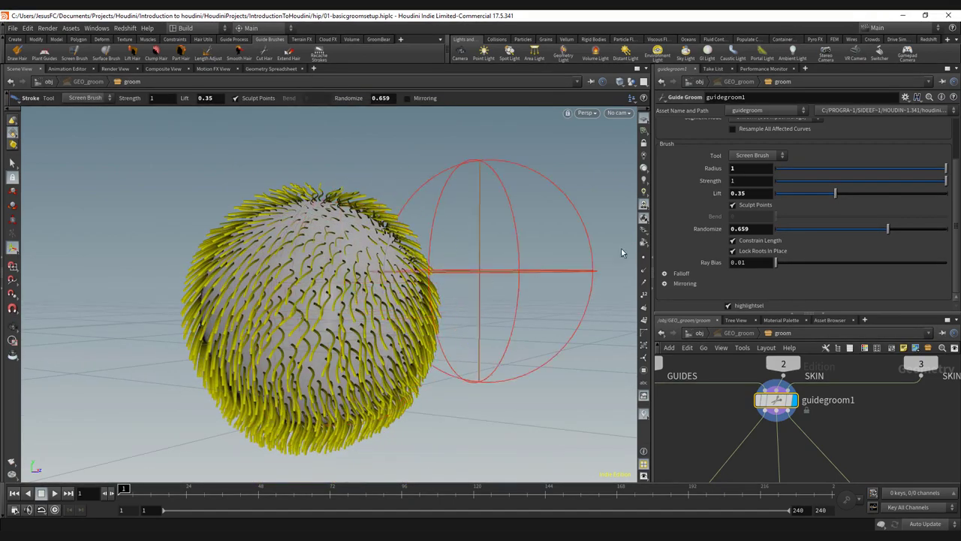
- Brush the guides with Constrain Length turned off to stretch them, undoing unwanted strokes
{"action": "mouse_move", "coordinate": [346, 279]}
{"action": "left_mouse_down"}
{"action": "mouse_move", "coordinate": [274, 282]}
{"action": "mouse_move", "coordinate": [252, 316]}
{"action": "mouse_move", "coordinate": [187, 319]}
{"action": "left_mouse_up"}
{"action": "left_click_drag", "start_coordinate": [293, 292], "coordinate": [198, 277]}
{"action": "key", "text": "ctrl+z"}
{"action": "key", "text": "ctrl+z"}
{"action": "key", "text": "ctrl+z"}
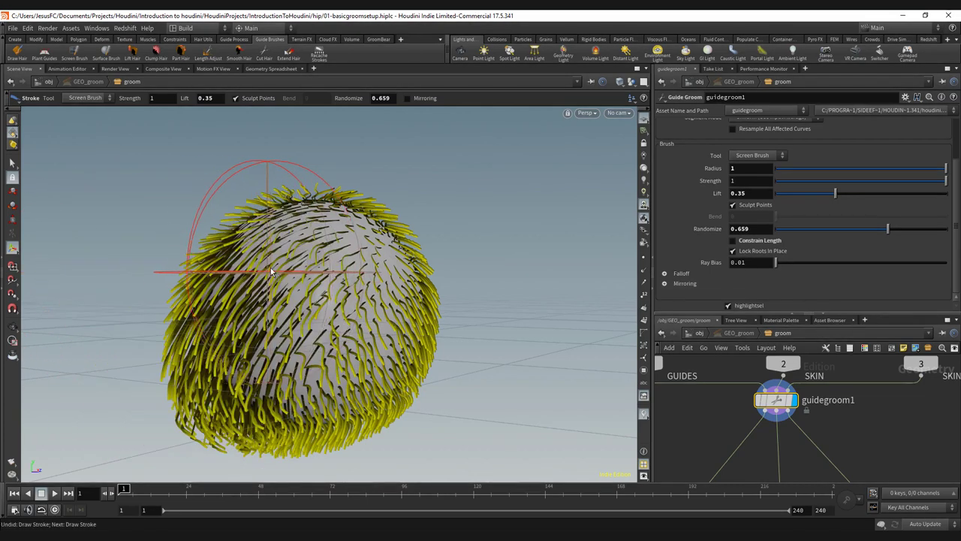
{"action": "mouse_move", "coordinate": [172, 193]}
{"action": "left_mouse_down"}
{"action": "mouse_move", "coordinate": [136, 214]}
{"action": "mouse_move", "coordinate": [120, 338]}
{"action": "mouse_move", "coordinate": [191, 339]}
{"action": "left_mouse_up"}
{"action": "key", "text": "ctrl+z"}
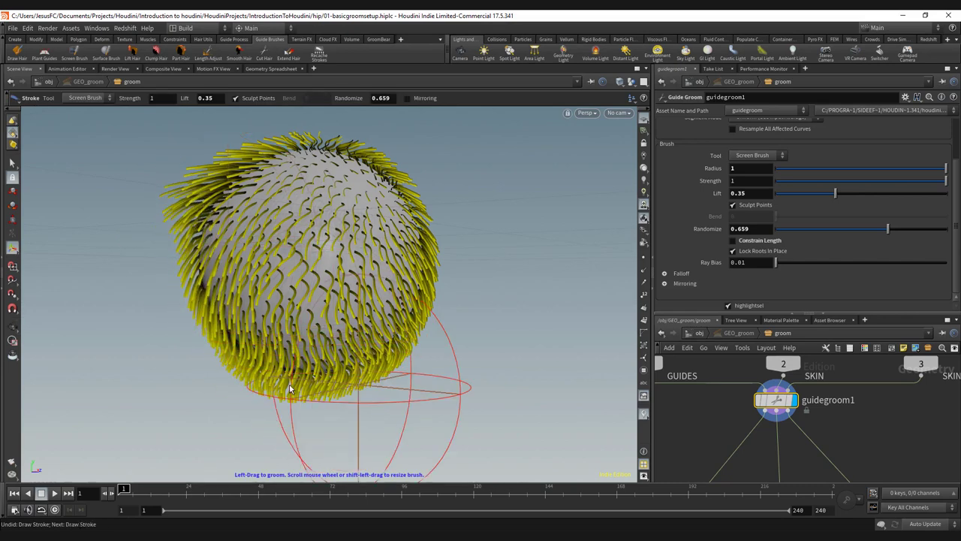
{"action": "mouse_move", "coordinate": [293, 439]}
{"action": "left_mouse_down"}
{"action": "mouse_move", "coordinate": [295, 450]}
{"action": "mouse_move", "coordinate": [408, 418]}
{"action": "mouse_move", "coordinate": [419, 397]}
{"action": "mouse_move", "coordinate": [192, 377]}
{"action": "mouse_move", "coordinate": [383, 330]}
{"action": "left_mouse_up"}
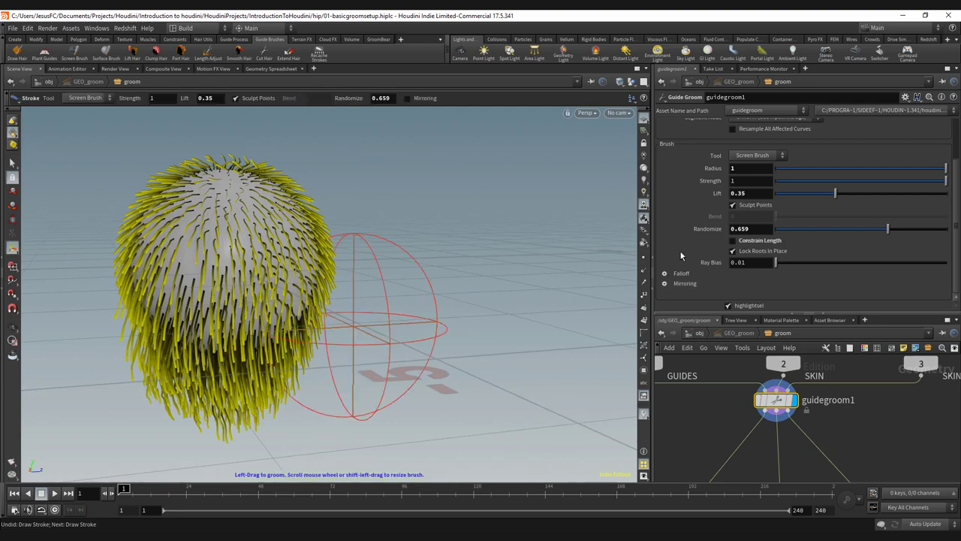
- Turn off Lock Roots In Place and brush a small patch of guides with a radius of 0.102425
{"action": "left_click", "coordinate": [759, 253]}
{"action": "left_click_drag", "start_coordinate": [387, 282], "coordinate": [333, 285], "text": "alt"}
{"action": "right_click_drag", "start_coordinate": [333, 285], "coordinate": [381, 269], "text": "alt"}
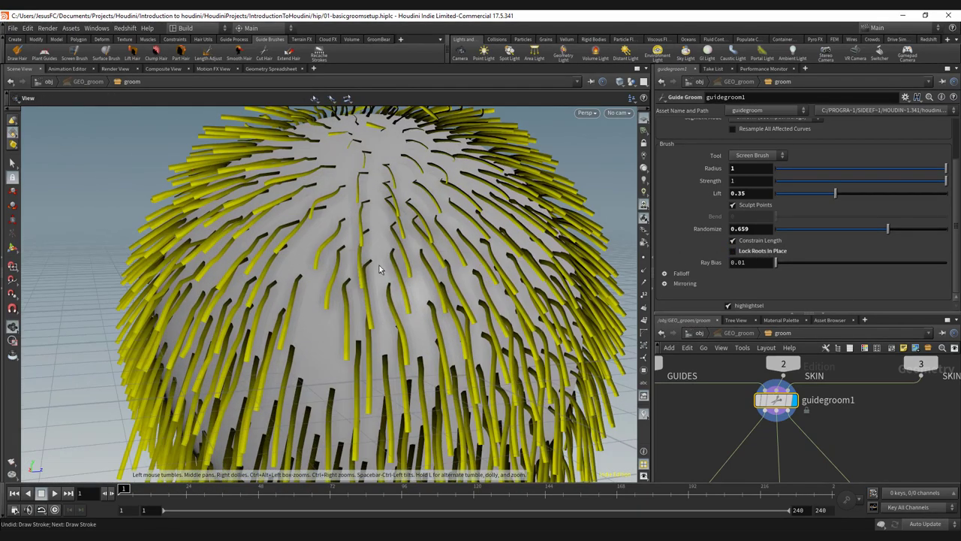
{"action": "key", "text": "Return"}
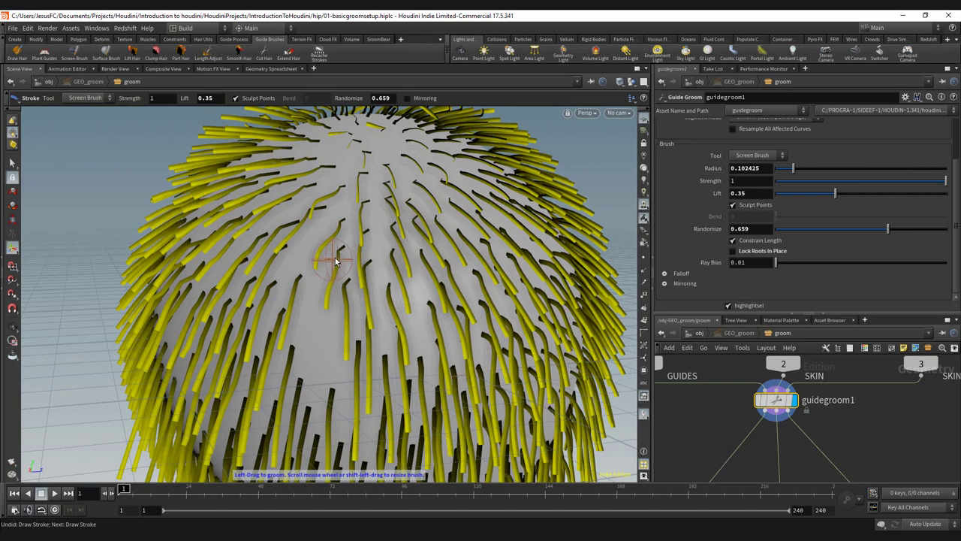
{"action": "left_click_drag", "start_coordinate": [346, 250], "coordinate": [346, 242]}
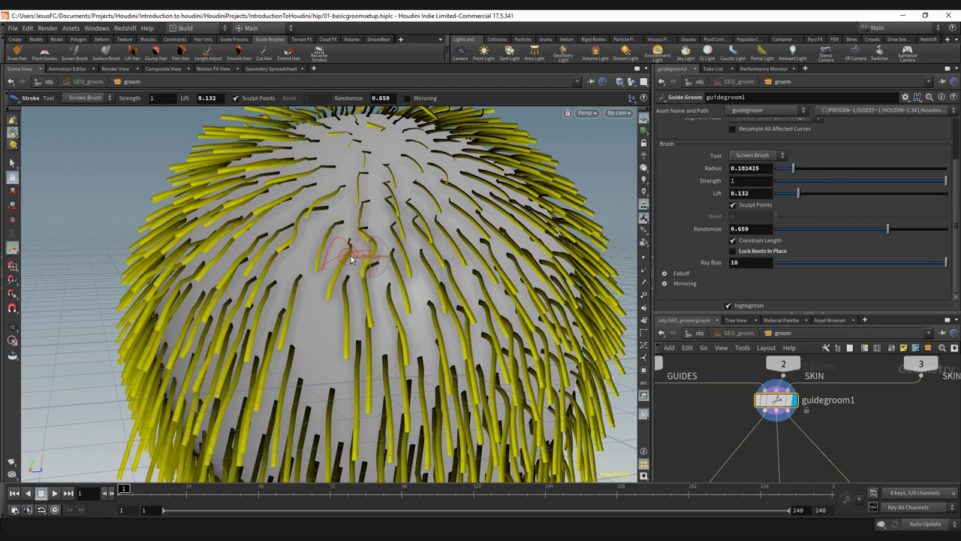
- Try brushing unlocked roots with Ray Bias 10, lift 0.132 and a larger brush, then undo the recent strokes
{"action": "scroll", "coordinate": [328, 234], "scroll_direction": "up", "scroll_amount": 5}
{"action": "mouse_move", "coordinate": [375, 214]}
{"action": "left_mouse_down"}
{"action": "mouse_move", "coordinate": [279, 263]}
{"action": "mouse_move", "coordinate": [323, 219]}
{"action": "mouse_move", "coordinate": [327, 231]}
{"action": "mouse_move", "coordinate": [285, 269]}
{"action": "mouse_move", "coordinate": [396, 249]}
{"action": "mouse_move", "coordinate": [369, 240]}
{"action": "mouse_move", "coordinate": [319, 247]}
{"action": "mouse_move", "coordinate": [247, 229]}
{"action": "mouse_move", "coordinate": [243, 254]}
{"action": "mouse_move", "coordinate": [256, 250]}
{"action": "left_mouse_up"}
{"action": "key", "text": "ctrl+z"}
{"action": "key", "text": "ctrl+z"}
{"action": "key", "text": "ctrl+z"}
{"action": "key", "text": "ctrl+z"}
{"action": "key", "text": "ctrl+z"}
{"action": "key", "text": "ctrl+z"}
{"action": "key", "text": "ctrl+z"}
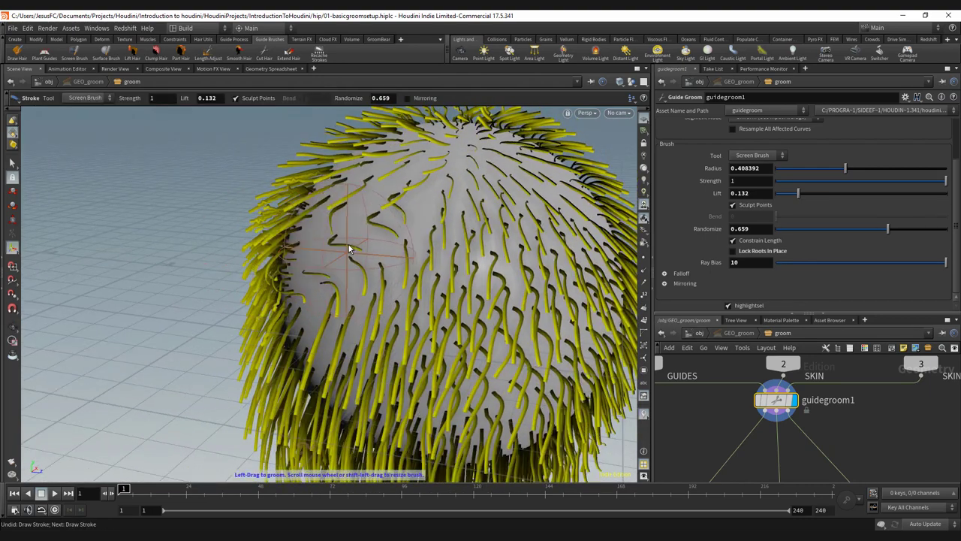
- Turn Lock Roots In Place back on and change the brush tool to Surface Brush
{"action": "scroll", "coordinate": [460, 211], "scroll_direction": "down", "scroll_amount": 3, "text": "alt"}
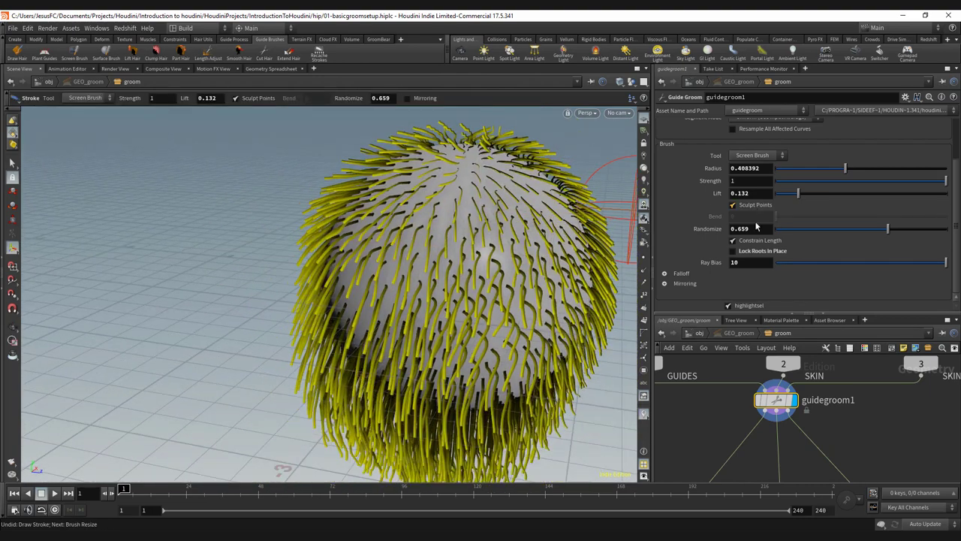
{"action": "scroll", "coordinate": [518, 261], "scroll_direction": "down", "scroll_amount": 2, "text": "alt"}
{"action": "mouse_move", "coordinate": [518, 261]}
{"action": "left_mouse_down", "text": "alt"}
{"action": "mouse_move", "coordinate": [421, 260]}
{"action": "mouse_move", "coordinate": [493, 260]}
{"action": "left_mouse_up", "text": "alt"}
{"action": "middle_click_drag", "start_coordinate": [493, 259], "coordinate": [440, 247], "text": "alt"}
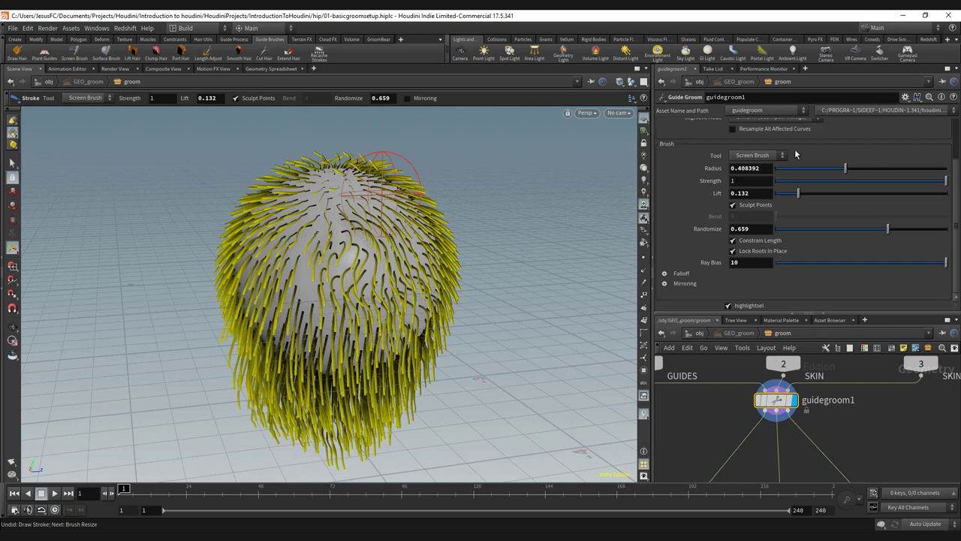
{"action": "left_click", "coordinate": [770, 156]}
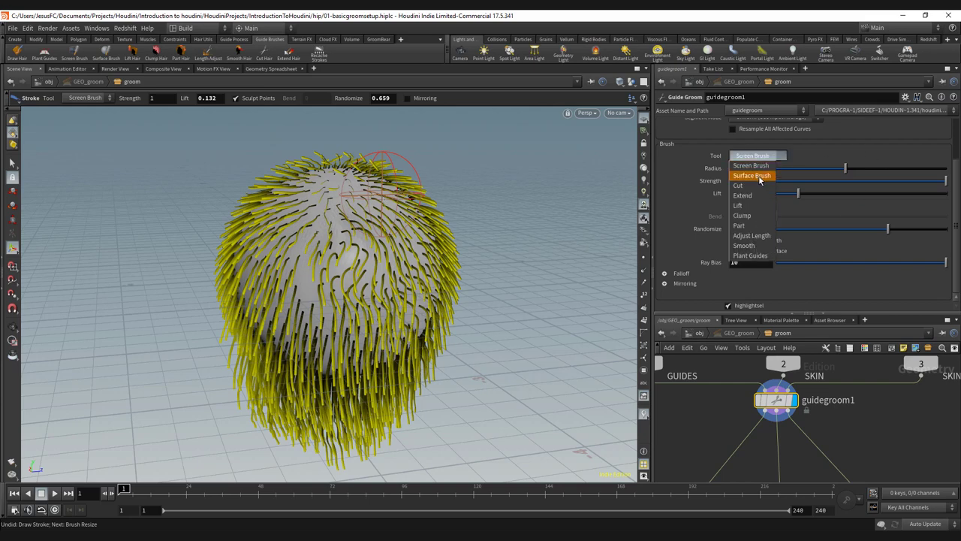
{"action": "left_click", "coordinate": [752, 175]}
{"action": "key", "text": "Escape"}
{"action": "mouse_move", "coordinate": [323, 259]}
{"action": "left_mouse_down"}
{"action": "mouse_move", "coordinate": [375, 249]}
{"action": "mouse_move", "coordinate": [442, 268]}
{"action": "mouse_move", "coordinate": [356, 271]}
{"action": "mouse_move", "coordinate": [319, 298]}
{"action": "mouse_move", "coordinate": [389, 253]}
{"action": "mouse_move", "coordinate": [446, 140]}
{"action": "left_mouse_up"}
{"action": "key", "text": "Return"}
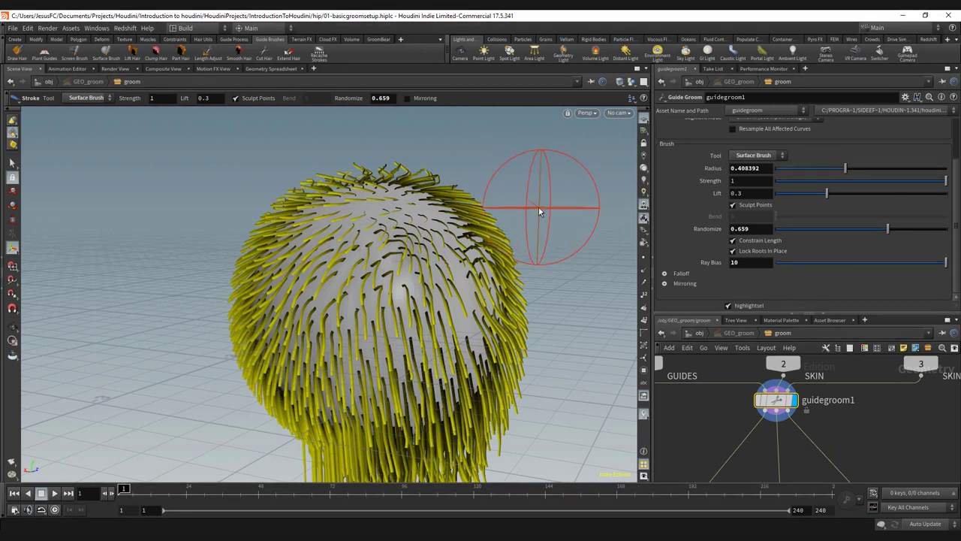
- Comb the guides across the sphere's top and side with the Surface Brush, resizing its radius to 0.260985
{"action": "mouse_move", "coordinate": [537, 212]}
{"action": "left_mouse_down"}
{"action": "mouse_move", "coordinate": [495, 174]}
{"action": "mouse_move", "coordinate": [546, 209]}
{"action": "left_mouse_up"}
{"action": "mouse_move", "coordinate": [429, 180]}
{"action": "left_mouse_down", "text": "alt"}
{"action": "mouse_move", "coordinate": [383, 148]}
{"action": "mouse_move", "coordinate": [361, 181]}
{"action": "mouse_move", "coordinate": [368, 189]}
{"action": "mouse_move", "coordinate": [354, 203]}
{"action": "mouse_move", "coordinate": [332, 294]}
{"action": "mouse_move", "coordinate": [297, 291]}
{"action": "mouse_move", "coordinate": [177, 330]}
{"action": "left_mouse_up", "text": "alt"}
{"action": "left_click_drag", "start_coordinate": [217, 308], "coordinate": [262, 291], "text": "alt"}
{"action": "middle_click_drag", "start_coordinate": [263, 291], "coordinate": [341, 251], "text": "alt"}
{"action": "scroll", "coordinate": [317, 260], "scroll_direction": "up", "scroll_amount": 9}
{"action": "mouse_move", "coordinate": [229, 244]}
{"action": "left_mouse_down"}
{"action": "mouse_move", "coordinate": [199, 240]}
{"action": "mouse_move", "coordinate": [163, 260]}
{"action": "mouse_move", "coordinate": [212, 280]}
{"action": "mouse_move", "coordinate": [172, 315]}
{"action": "mouse_move", "coordinate": [438, 216]}
{"action": "mouse_move", "coordinate": [293, 304]}
{"action": "mouse_move", "coordinate": [263, 311]}
{"action": "left_mouse_up"}
{"action": "mouse_move", "coordinate": [416, 227]}
{"action": "left_mouse_down"}
{"action": "mouse_move", "coordinate": [293, 268]}
{"action": "mouse_move", "coordinate": [214, 278]}
{"action": "left_mouse_up"}
{"action": "scroll", "coordinate": [293, 259], "scroll_direction": "down", "scroll_amount": 14}
{"action": "scroll", "coordinate": [254, 253], "scroll_direction": "up", "scroll_amount": 1}
{"action": "middle_click_drag", "start_coordinate": [214, 278], "coordinate": [331, 336], "text": "alt"}
{"action": "mouse_move", "coordinate": [279, 298]}
{"action": "left_mouse_down"}
{"action": "mouse_move", "coordinate": [314, 273]}
{"action": "mouse_move", "coordinate": [312, 293]}
{"action": "mouse_move", "coordinate": [326, 280]}
{"action": "mouse_move", "coordinate": [259, 259]}
{"action": "mouse_move", "coordinate": [223, 269]}
{"action": "left_mouse_up"}
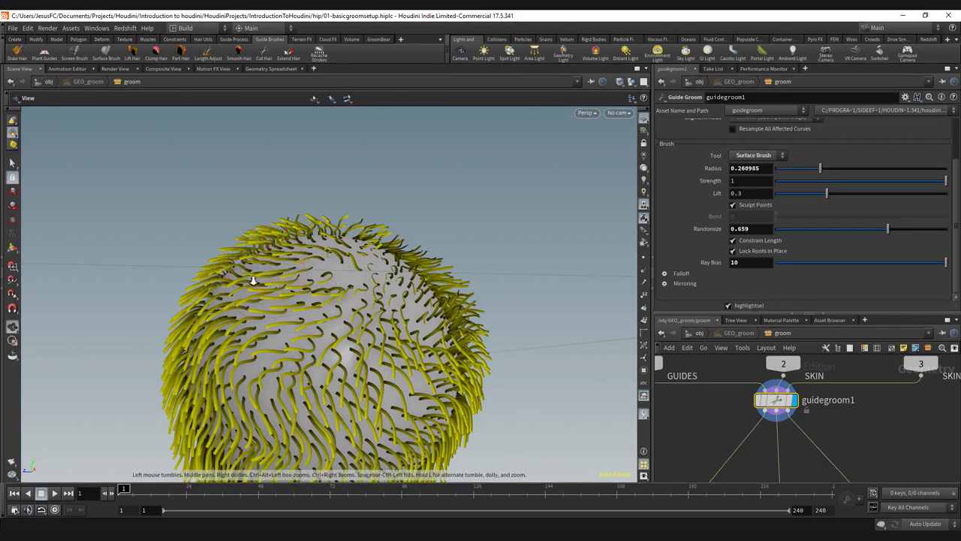
- Reduce the brush radius to 0.142237 and try the Round, Angled and Sharp falloff presets, finishing on Flat
{"action": "mouse_move", "coordinate": [253, 279]}
{"action": "right_mouse_down", "text": "alt"}
{"action": "mouse_move", "coordinate": [504, 221]}
{"action": "mouse_move", "coordinate": [433, 206]}
{"action": "right_mouse_up", "text": "alt"}
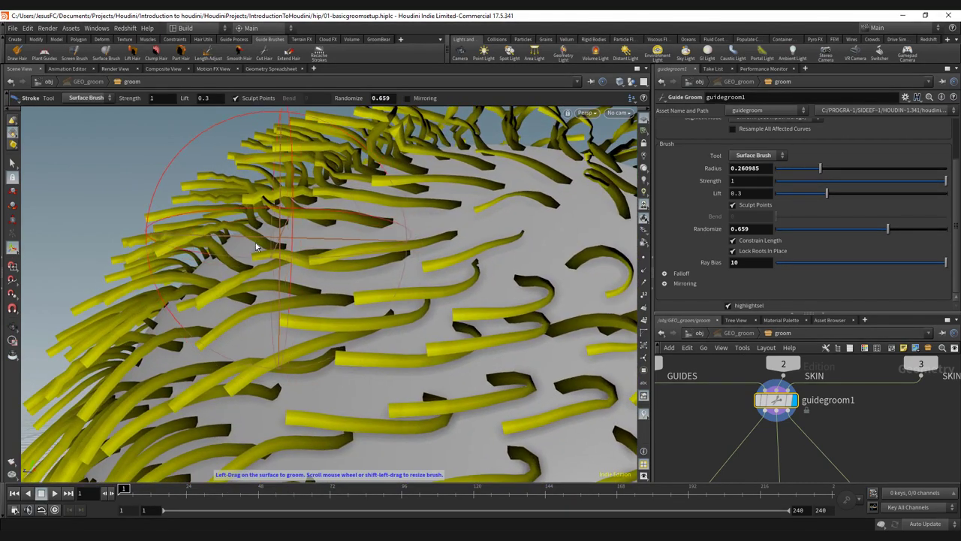
{"action": "mouse_move", "coordinate": [281, 238]}
{"action": "left_mouse_down", "text": "shift"}
{"action": "mouse_move", "coordinate": [227, 248]}
{"action": "mouse_move", "coordinate": [284, 246]}
{"action": "left_mouse_up", "text": "shift"}
{"action": "scroll", "coordinate": [311, 231], "scroll_direction": "up", "scroll_amount": 5}
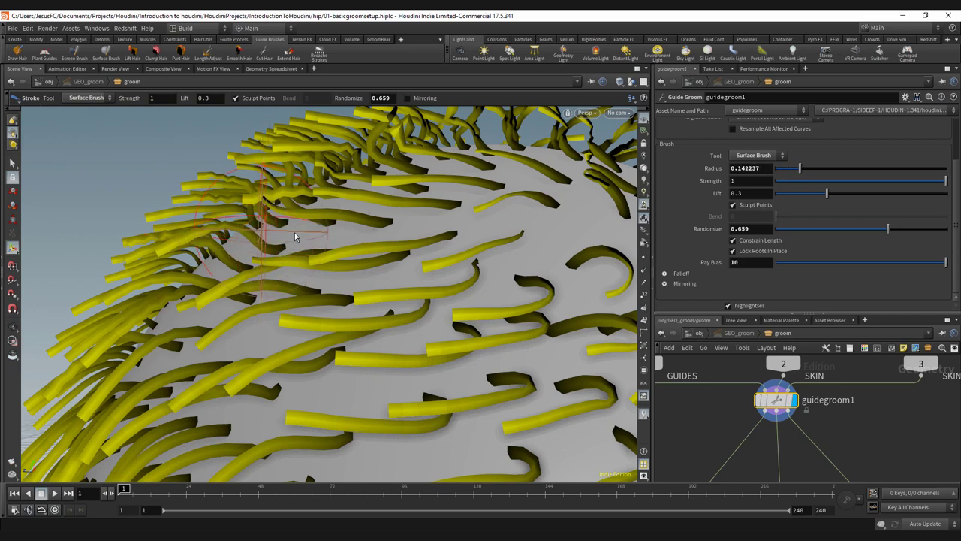
{"action": "left_click", "coordinate": [675, 274]}
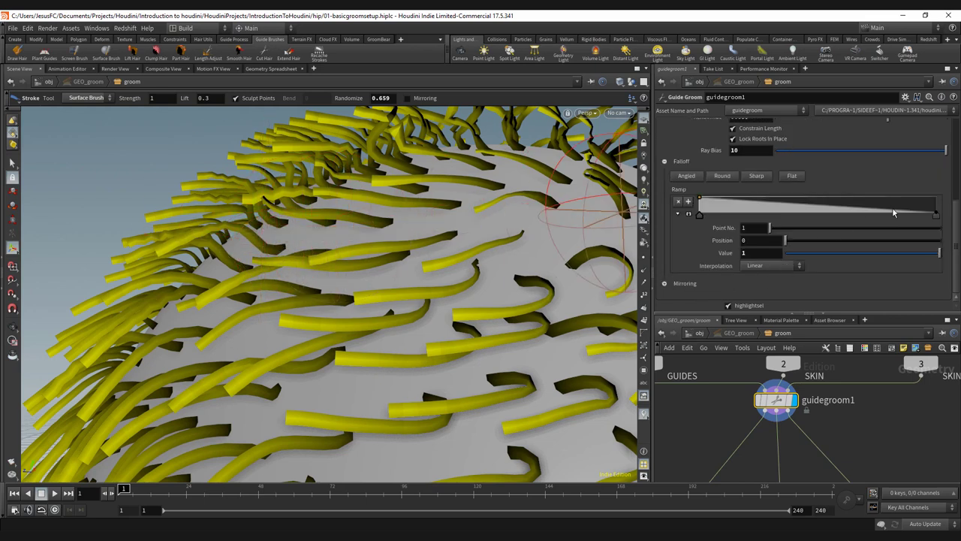
{"action": "left_click", "coordinate": [721, 180]}
{"action": "left_click", "coordinate": [696, 177]}
{"action": "left_click", "coordinate": [764, 177]}
{"action": "left_click", "coordinate": [792, 177]}
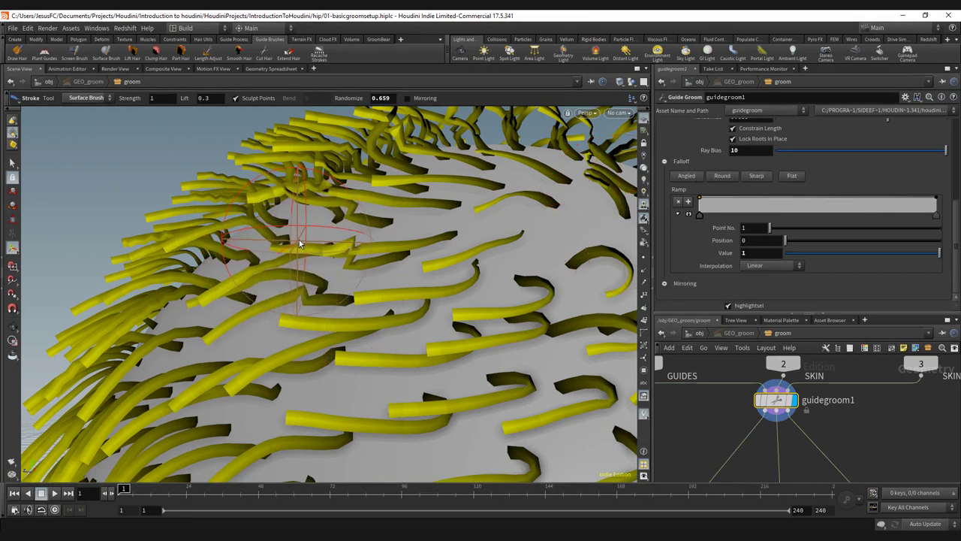
- Try brushing a patch of guides near the sphere's top with the Flat falloff, then undo the recent strokes
{"action": "mouse_move", "coordinate": [279, 250]}
{"action": "left_mouse_down"}
{"action": "mouse_move", "coordinate": [303, 250]}
{"action": "mouse_move", "coordinate": [390, 209]}
{"action": "mouse_move", "coordinate": [236, 268]}
{"action": "mouse_move", "coordinate": [276, 237]}
{"action": "mouse_move", "coordinate": [251, 261]}
{"action": "mouse_move", "coordinate": [294, 251]}
{"action": "mouse_move", "coordinate": [328, 262]}
{"action": "mouse_move", "coordinate": [299, 262]}
{"action": "mouse_move", "coordinate": [334, 245]}
{"action": "left_mouse_up"}
{"action": "scroll", "coordinate": [278, 236], "scroll_direction": "up", "scroll_amount": 5}
{"action": "right_click_drag", "start_coordinate": [333, 242], "coordinate": [253, 232], "text": "alt"}
{"action": "mouse_move", "coordinate": [413, 214]}
{"action": "left_mouse_down", "text": "alt"}
{"action": "mouse_move", "coordinate": [381, 214]}
{"action": "mouse_move", "coordinate": [373, 225]}
{"action": "left_mouse_up", "text": "alt"}
{"action": "key", "text": "ctrl+z"}
{"action": "key", "text": "ctrl+z"}
{"action": "key", "text": "ctrl+z"}
{"action": "key", "text": "ctrl+z"}
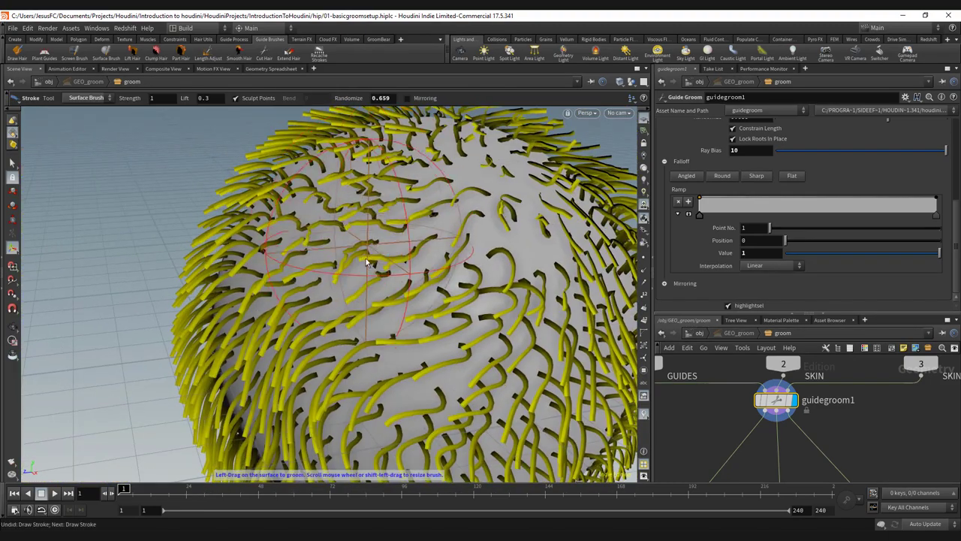
{"action": "key", "text": "ctrl+z"}
{"action": "right_click_drag", "start_coordinate": [425, 228], "coordinate": [392, 258], "text": "alt"}
{"action": "mouse_move", "coordinate": [393, 257]}
{"action": "left_mouse_down", "text": "alt"}
{"action": "mouse_move", "coordinate": [412, 211]}
{"action": "mouse_move", "coordinate": [224, 176]}
{"action": "mouse_move", "coordinate": [219, 158]}
{"action": "left_mouse_up", "text": "alt"}
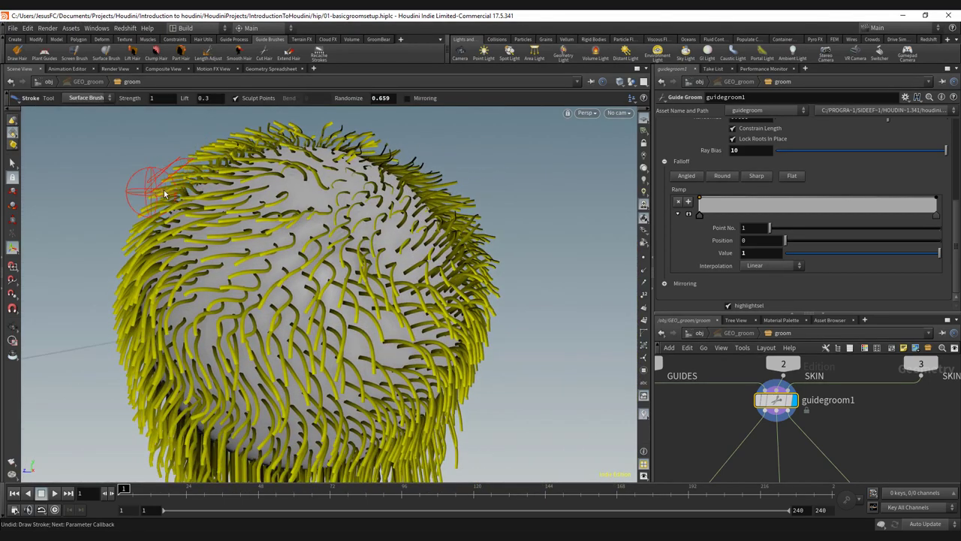
- Switch the tool to Screen Brush and back to Surface Brush, and turn off Lock Roots In Place
{"action": "scroll", "coordinate": [901, 187], "scroll_direction": "up", "scroll_amount": 3}
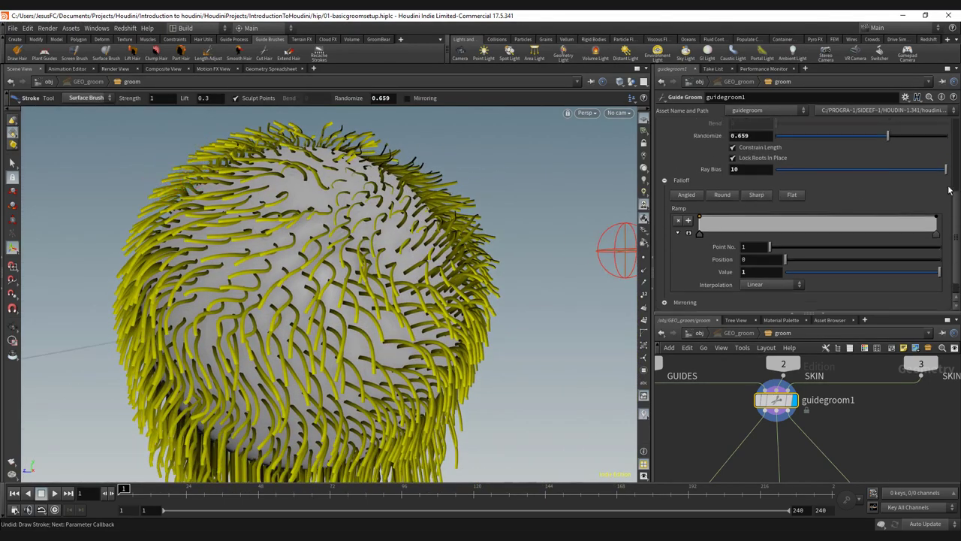
{"action": "scroll", "coordinate": [958, 188], "scroll_direction": "up", "scroll_amount": 2}
{"action": "left_click", "coordinate": [759, 171]}
{"action": "left_click", "coordinate": [754, 184]}
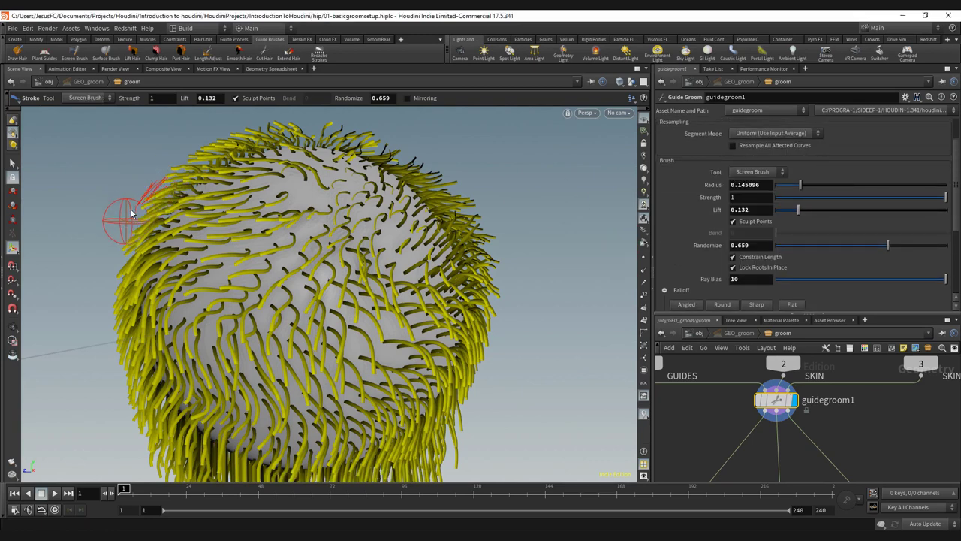
{"action": "left_click", "coordinate": [757, 171]}
{"action": "left_click", "coordinate": [754, 175]}
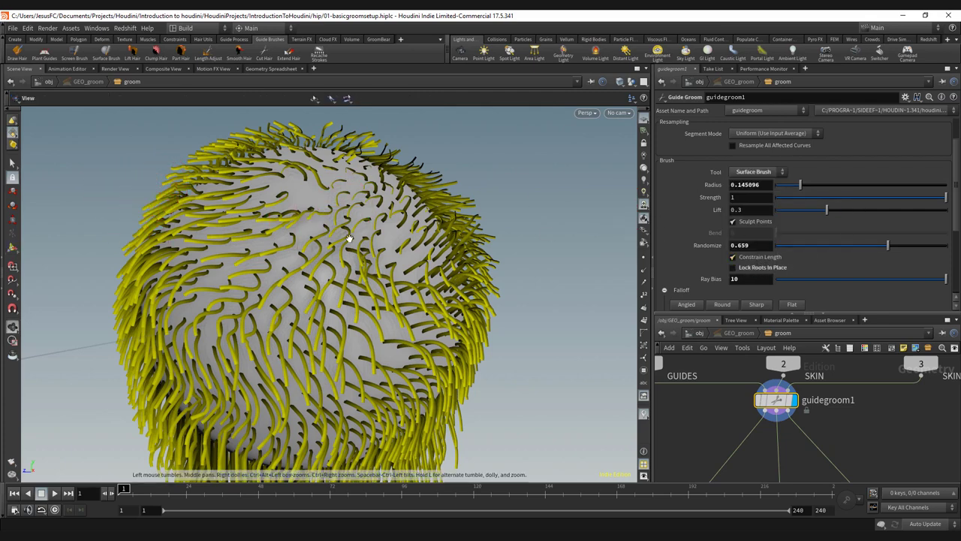
- Brush the unlocked guide roots near the sphere's top, resizing the radius to 0.0622784 and then 0.0974539
{"action": "right_click_drag", "start_coordinate": [278, 226], "coordinate": [386, 210], "text": "alt"}
{"action": "left_click_drag", "start_coordinate": [386, 211], "coordinate": [323, 264], "text": "alt"}
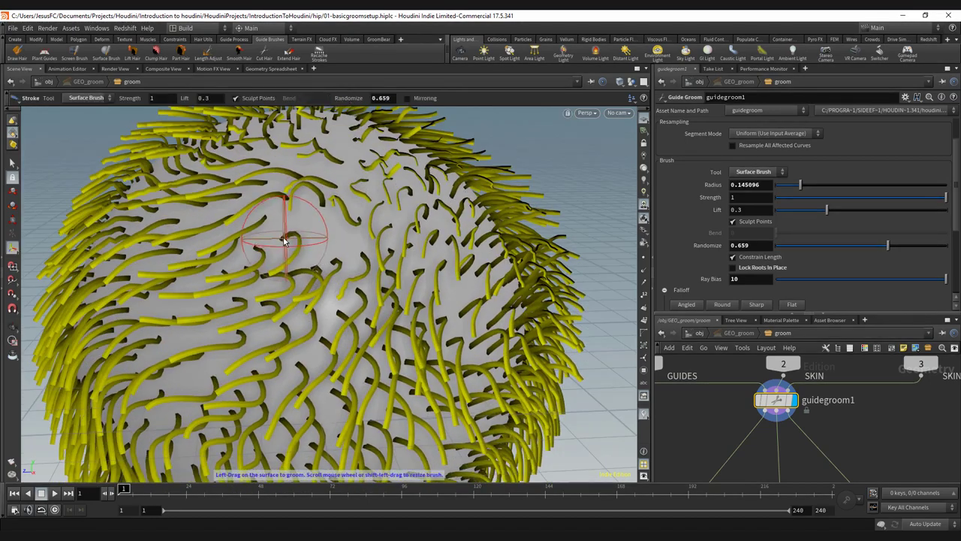
{"action": "mouse_move", "coordinate": [281, 235]}
{"action": "left_mouse_down"}
{"action": "mouse_move", "coordinate": [321, 228]}
{"action": "mouse_move", "coordinate": [292, 236]}
{"action": "left_mouse_up"}
{"action": "scroll", "coordinate": [297, 237], "scroll_direction": "down", "scroll_amount": 2}
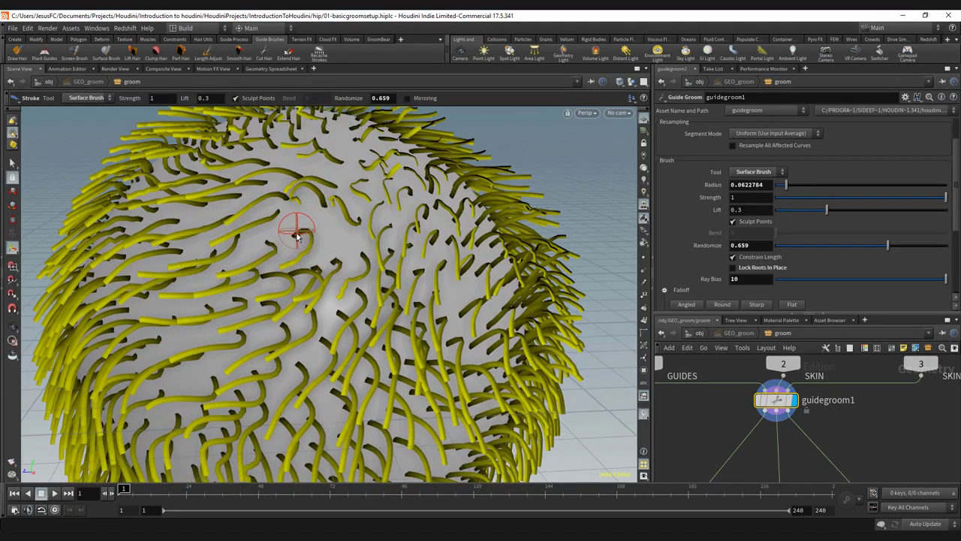
{"action": "scroll", "coordinate": [313, 236], "scroll_direction": "up", "scroll_amount": 2}
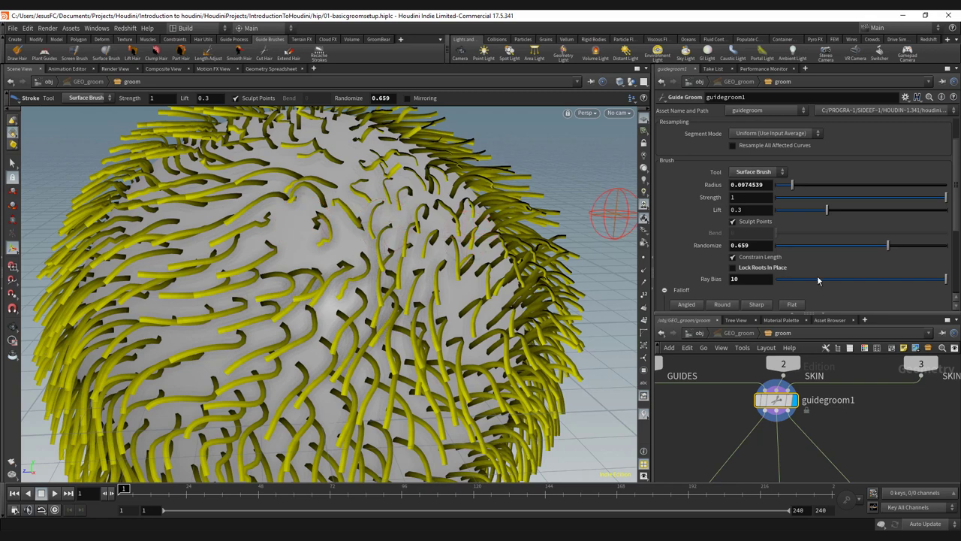
- Set the brush's Ray Bias to .1 and view the whole groomed sphere
{"action": "left_click", "coordinate": [776, 279]}
{"action": "left_click", "coordinate": [760, 279]}
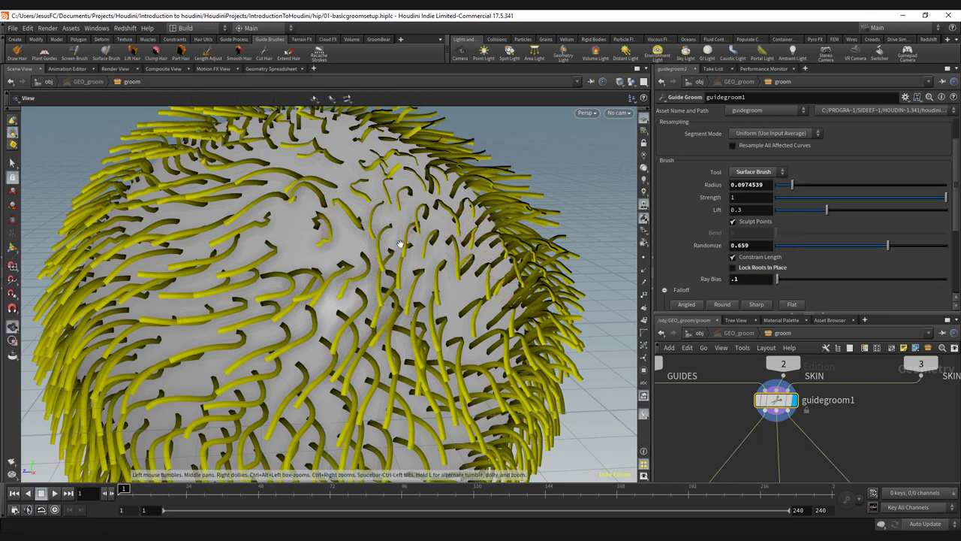
{"action": "right_click_drag", "start_coordinate": [399, 246], "coordinate": [298, 267], "text": "alt"}
{"action": "left_click_drag", "start_coordinate": [353, 295], "coordinate": [359, 263], "text": "alt"}
{"action": "middle_click_drag", "start_coordinate": [359, 263], "coordinate": [394, 180], "text": "alt"}
{"action": "right_click_drag", "start_coordinate": [458, 180], "coordinate": [383, 210], "text": "alt"}
{"action": "mouse_move", "coordinate": [323, 240]}
{"action": "left_mouse_down", "text": "alt"}
{"action": "mouse_move", "coordinate": [406, 279]}
{"action": "mouse_move", "coordinate": [258, 260]}
{"action": "mouse_move", "coordinate": [307, 242]}
{"action": "mouse_move", "coordinate": [286, 259]}
{"action": "left_mouse_up", "text": "alt"}
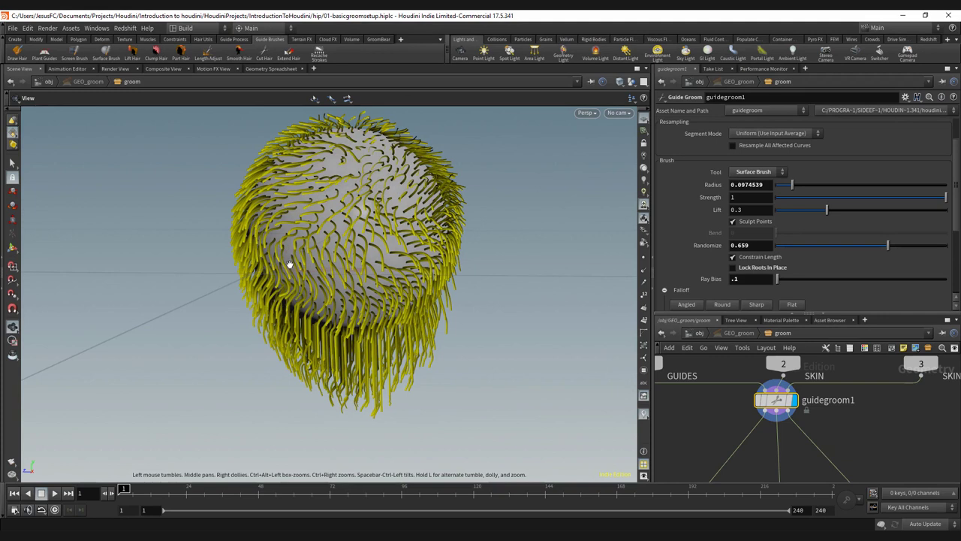
{"action": "key", "text": "Return"}
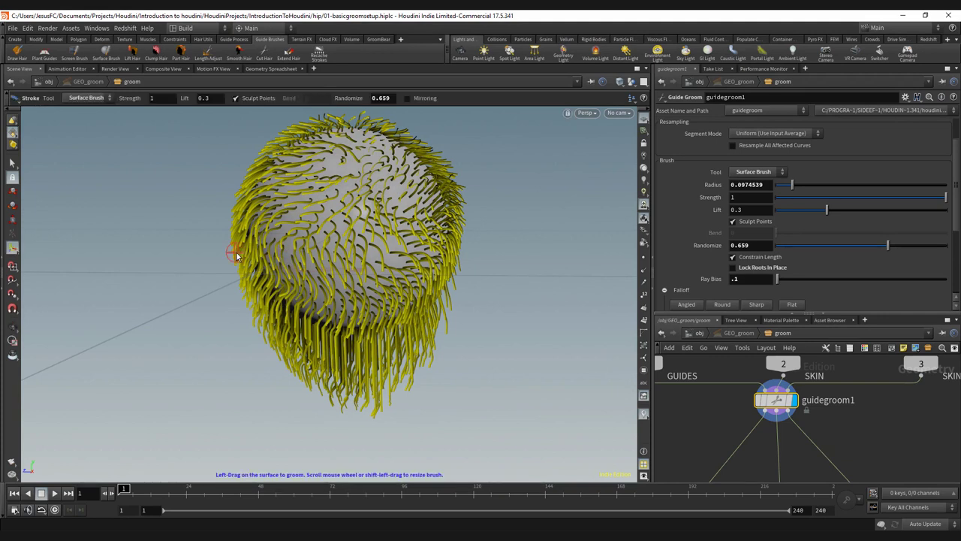
- Show the GroomBear tools in Houdini, view the GroomBear toolkit's Gumroad page in the browser, and return to Houdini
{"action": "left_click", "coordinate": [377, 39]}
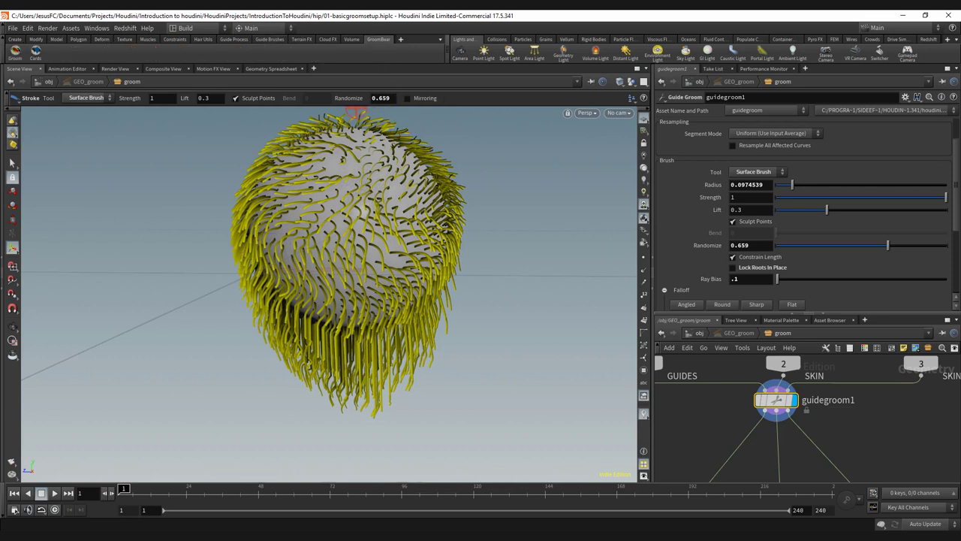
{"action": "key", "text": "alt+Tab"}
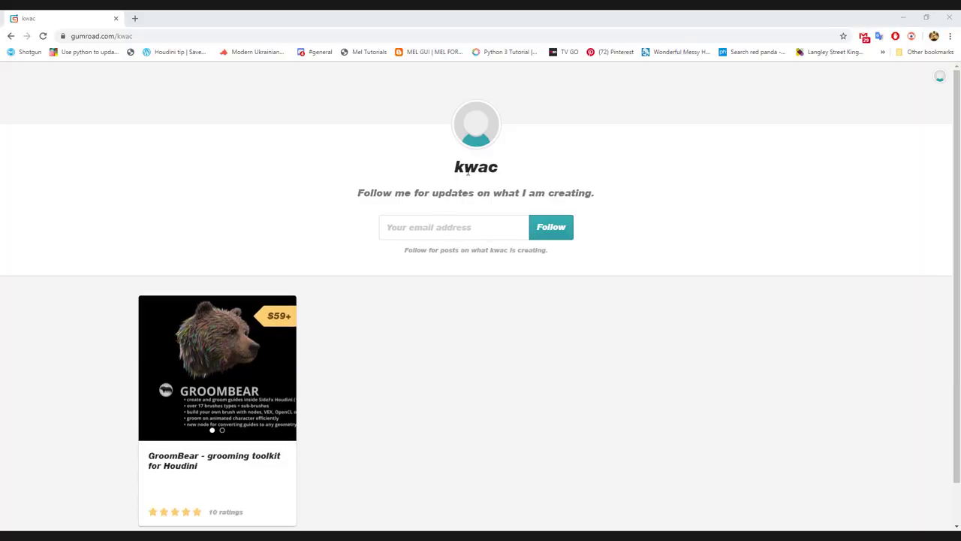
{"action": "scroll", "coordinate": [359, 336], "scroll_direction": "down", "scroll_amount": 1}
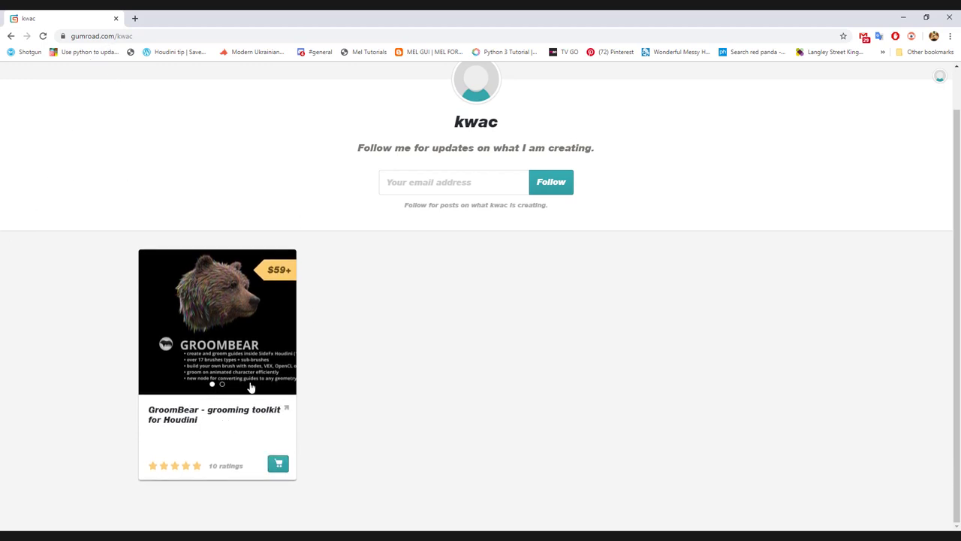
{"action": "left_click", "coordinate": [283, 328]}
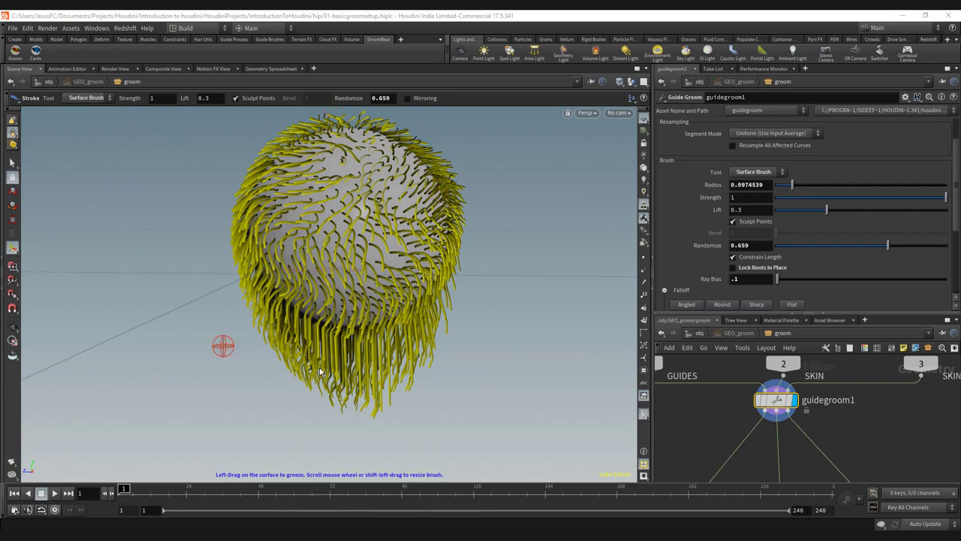
{"action": "left_click_drag", "start_coordinate": [370, 192], "coordinate": [377, 216], "text": "alt"}
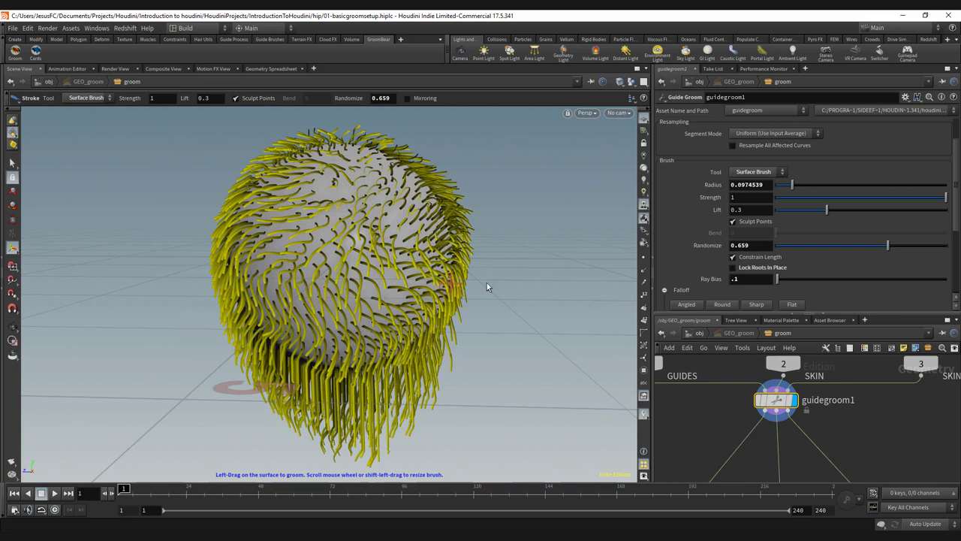
{"action": "scroll", "coordinate": [839, 386], "scroll_direction": "down", "scroll_amount": 3}
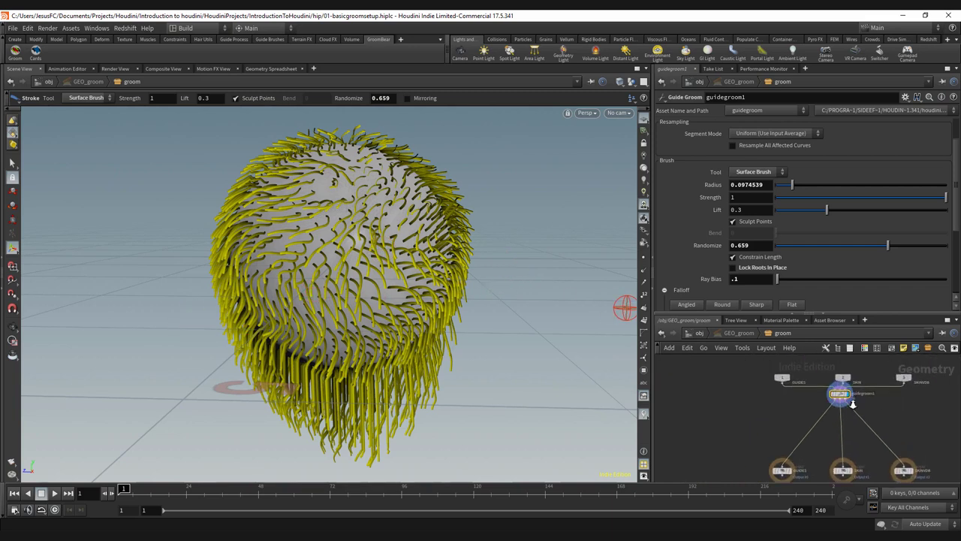
{"action": "left_click", "coordinate": [758, 171]}
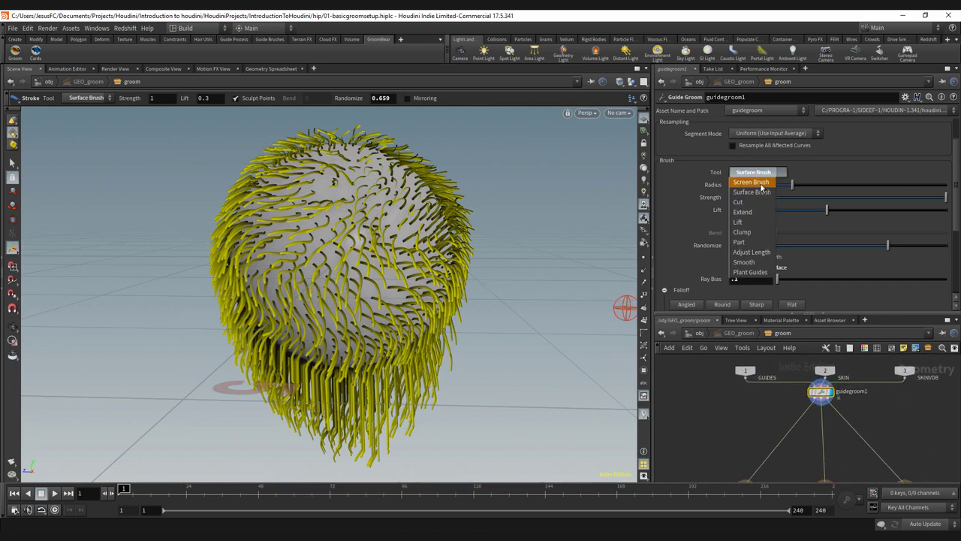
{"action": "left_click", "coordinate": [841, 163]}
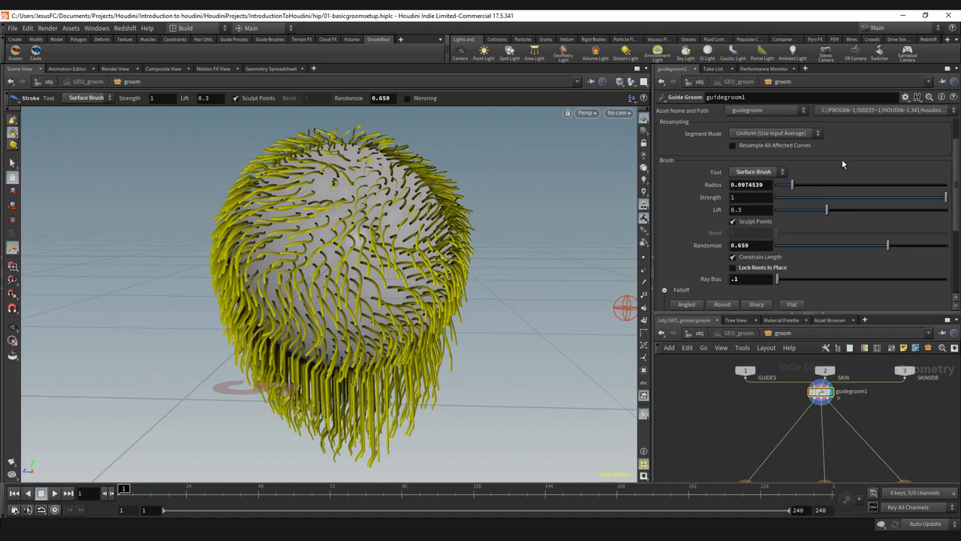